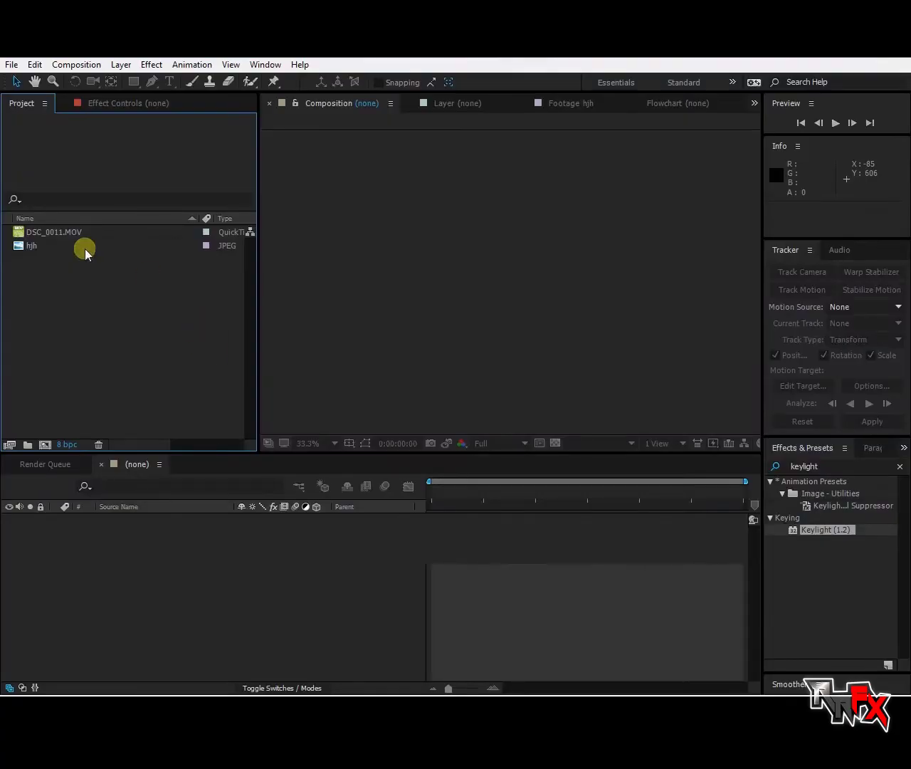
# Build the DSC_0011 composition from DSC_0011.MOV and raise the layer's Scale to 102%
pyautogui.moveTo(82, 232); pyautogui.dragTo(144, 548)
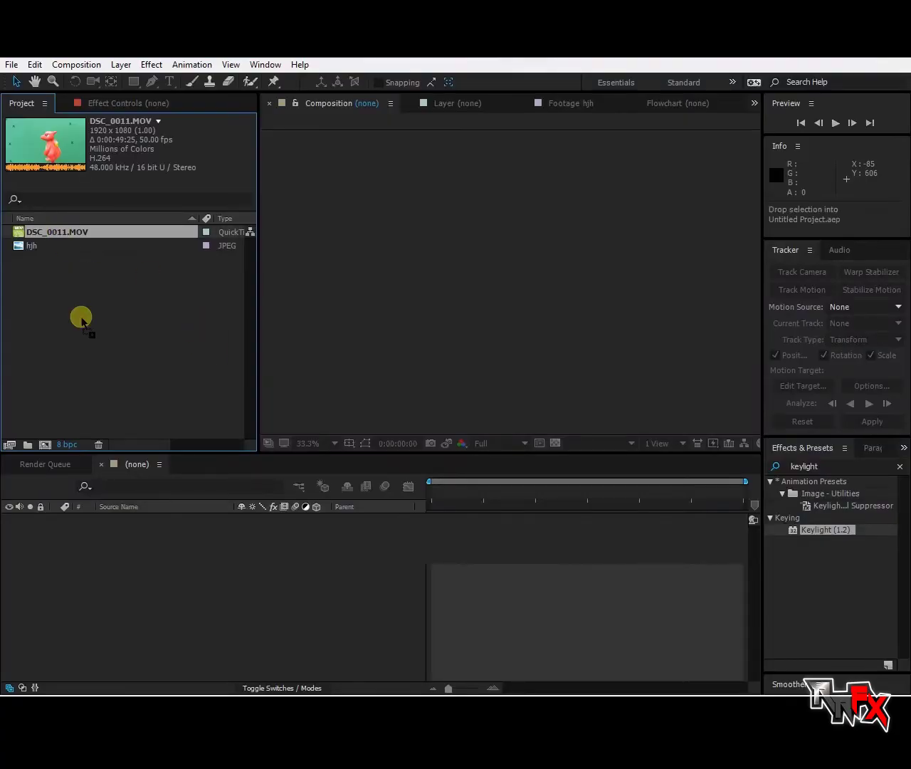
pyautogui.click(56, 569)
pyautogui.click(69, 581)
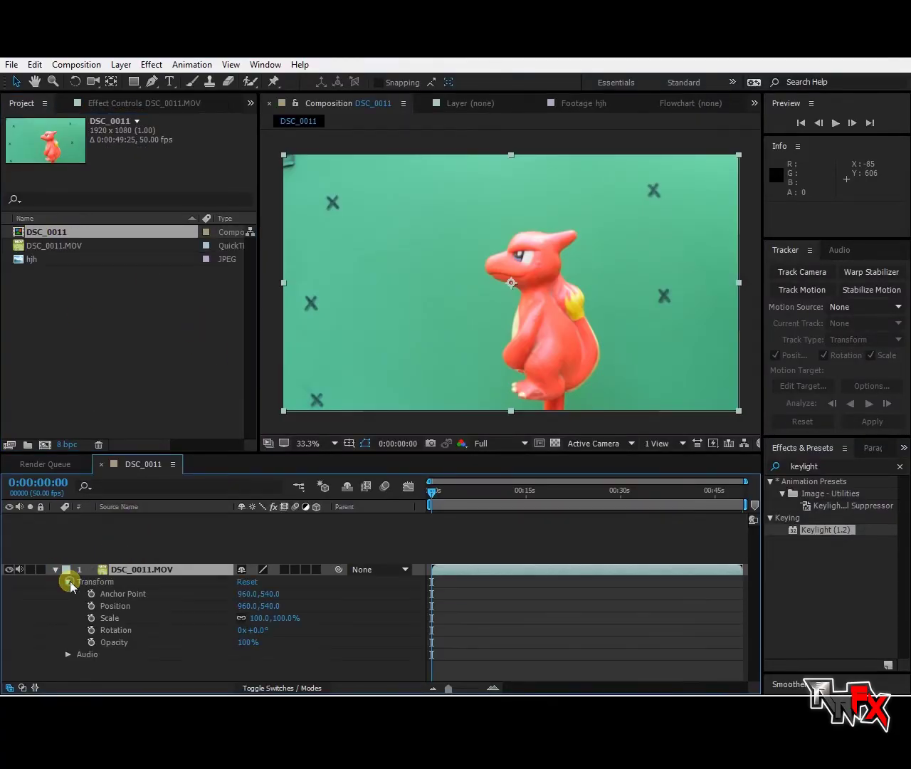
pyautogui.click(246, 612)
pyautogui.moveTo(257, 567); pyautogui.dragTo(261, 573)
# Scrub through later frames to review the clip, then return to the composition start
pyautogui.moveTo(436, 497)
pyautogui.mouseDown()
pyautogui.moveTo(580, 493)
pyautogui.moveTo(448, 516)
pyautogui.mouseUp()
pyautogui.click(593, 516)
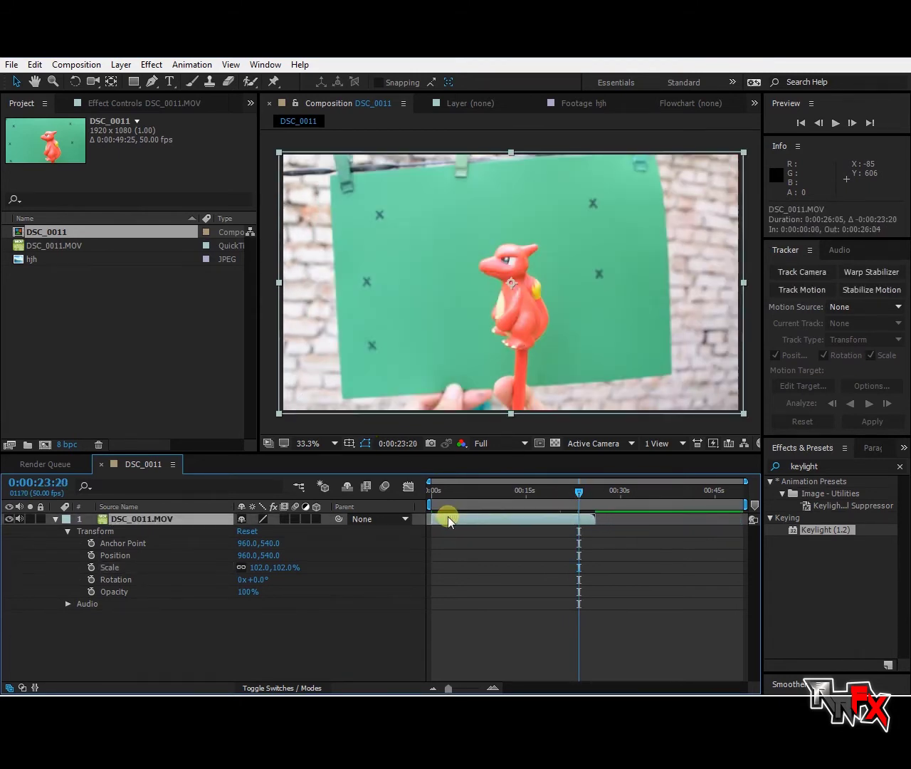
pyautogui.moveTo(574, 492)
pyautogui.mouseDown()
pyautogui.moveTo(446, 531)
pyautogui.moveTo(437, 490)
pyautogui.moveTo(549, 492)
pyautogui.mouseUp()
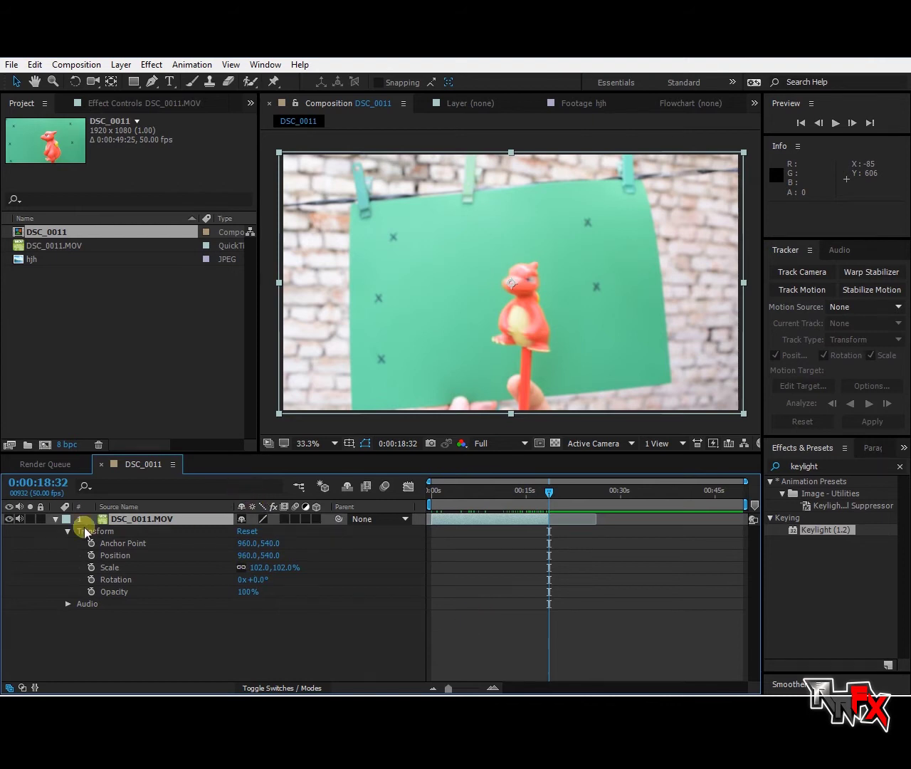
pyautogui.click(55, 520)
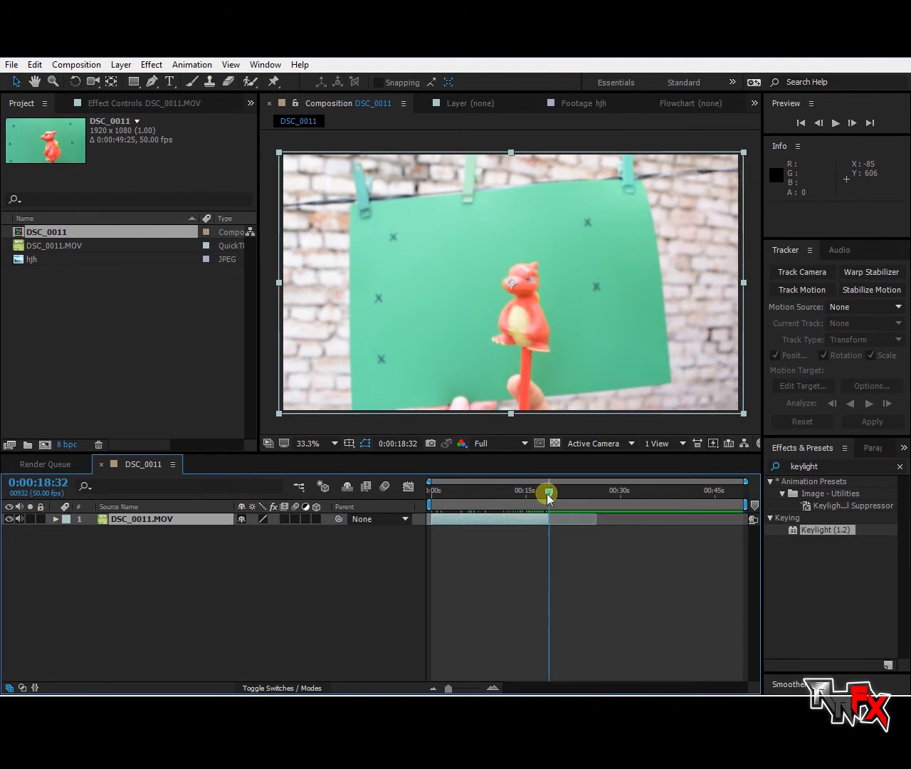
pyautogui.press('Home')
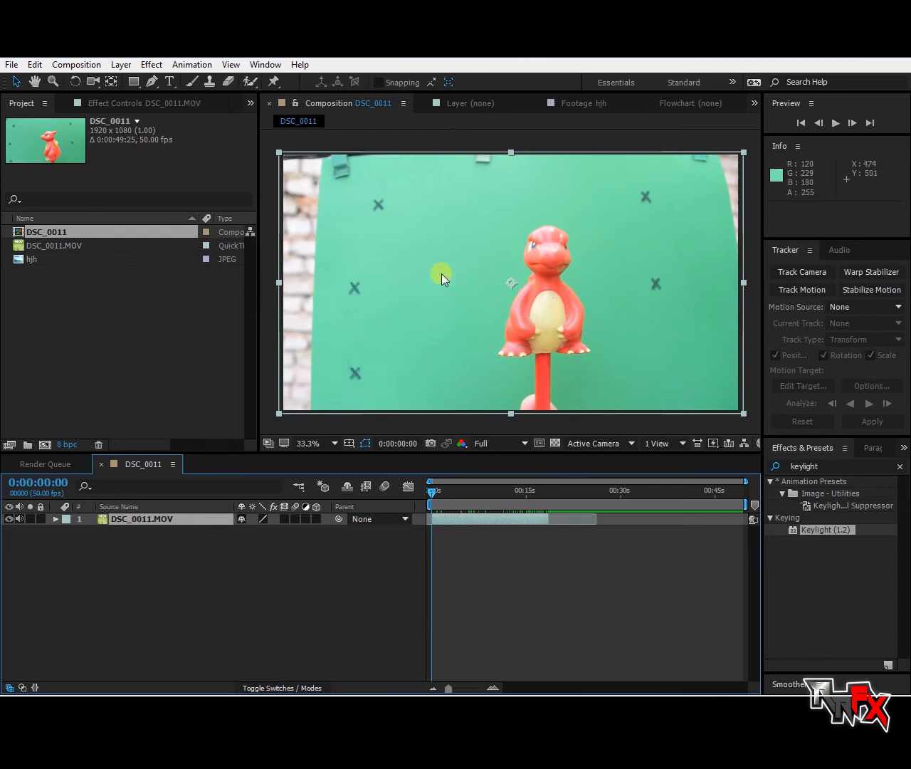
# Add a Null Object above the footage, rename it 'tracker', and reselect DSC_0011.MOV
pyautogui.rightClick(190, 577)
pyautogui.moveTo(214, 451)
pyautogui.click(375, 526)
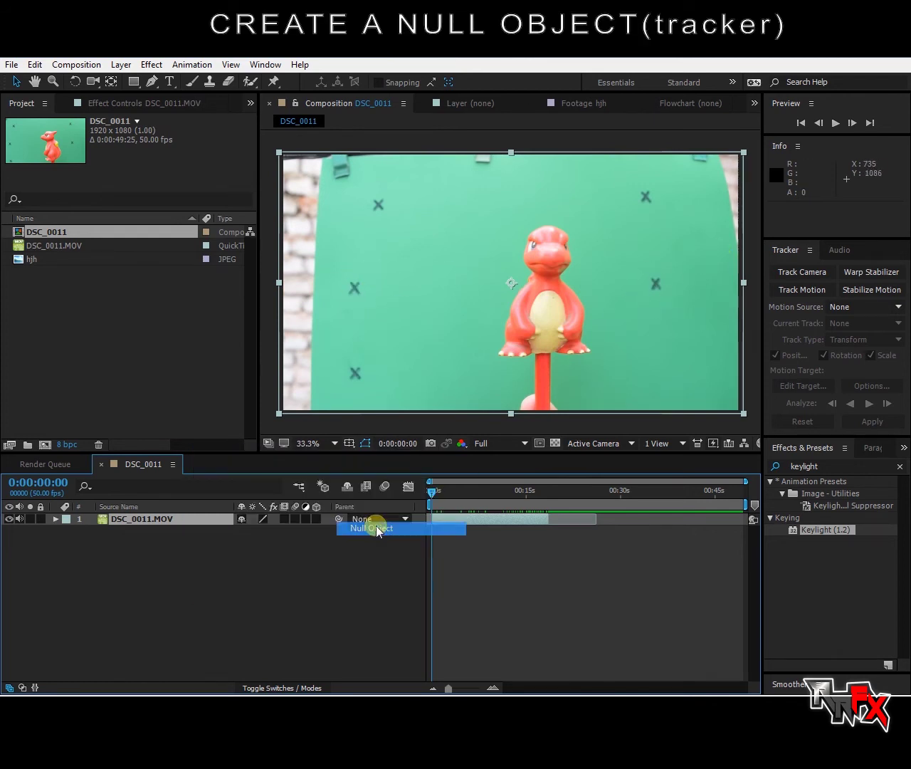
pyautogui.press('Return')
pyautogui.press('BackSpace')
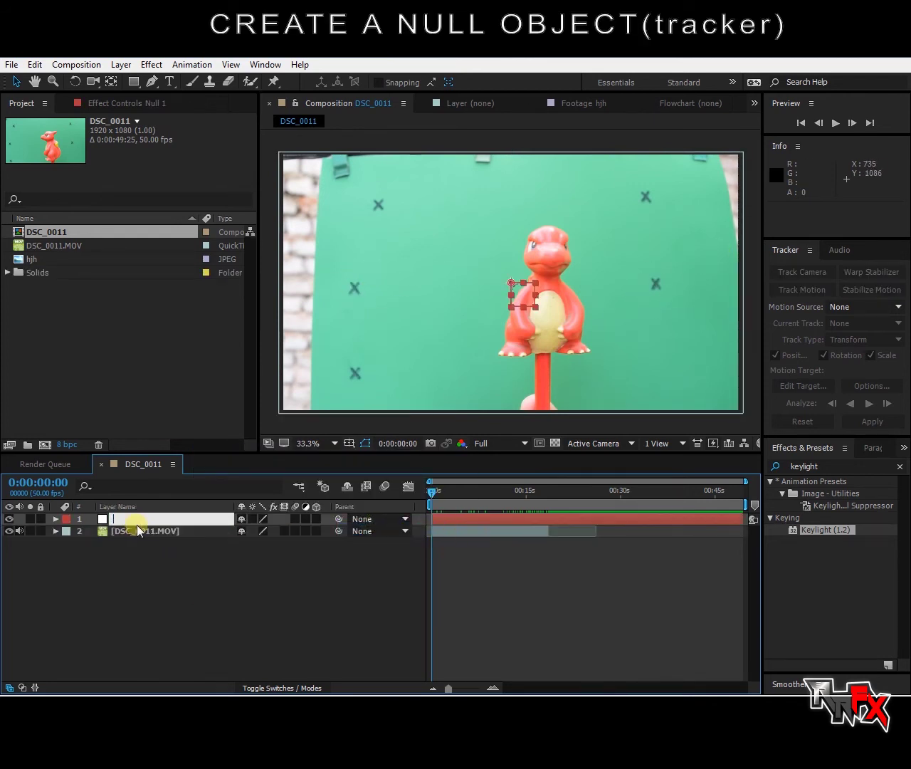
pyautogui.write('tracker')
pyautogui.click(382, 562)
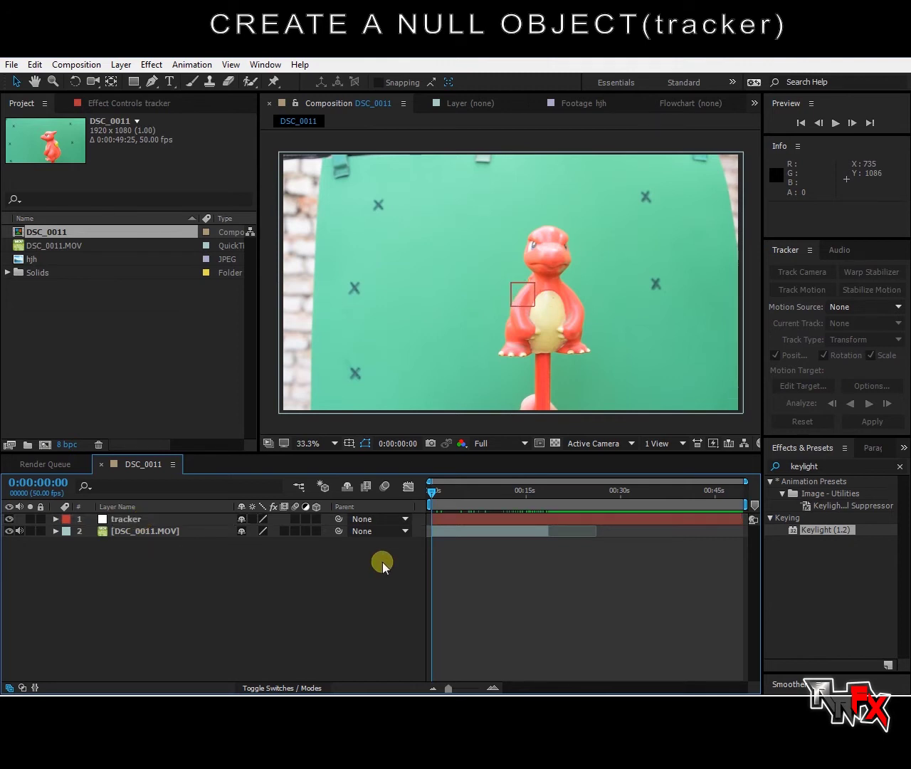
pyautogui.click(150, 530)
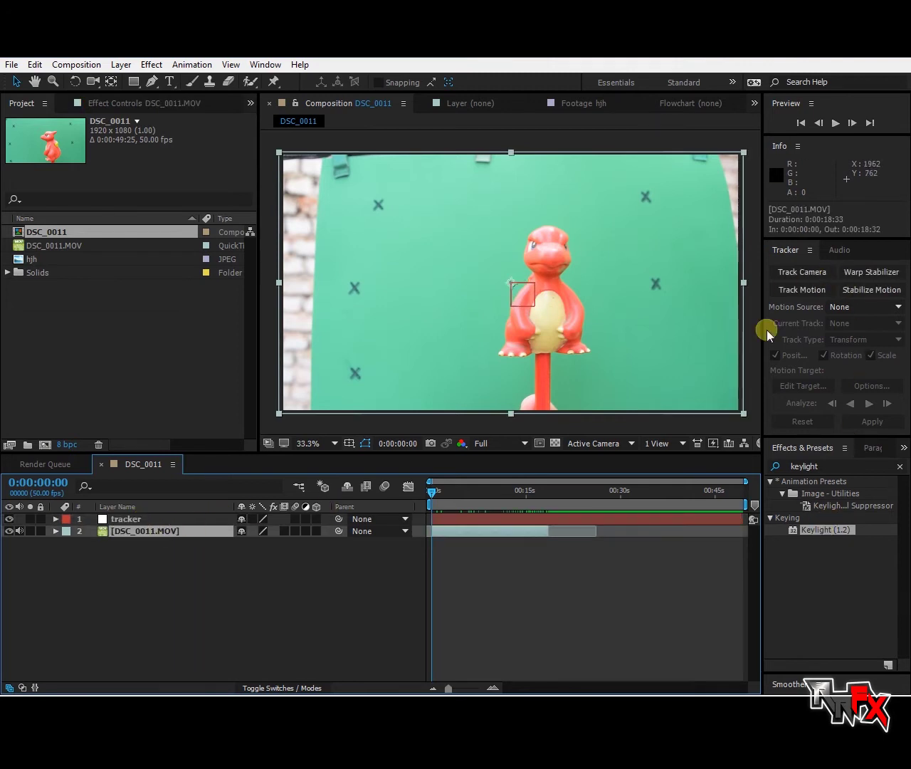
# Track the left and right X markers with rotation and scale, and apply the track to the tracker null
pyautogui.click(805, 290)
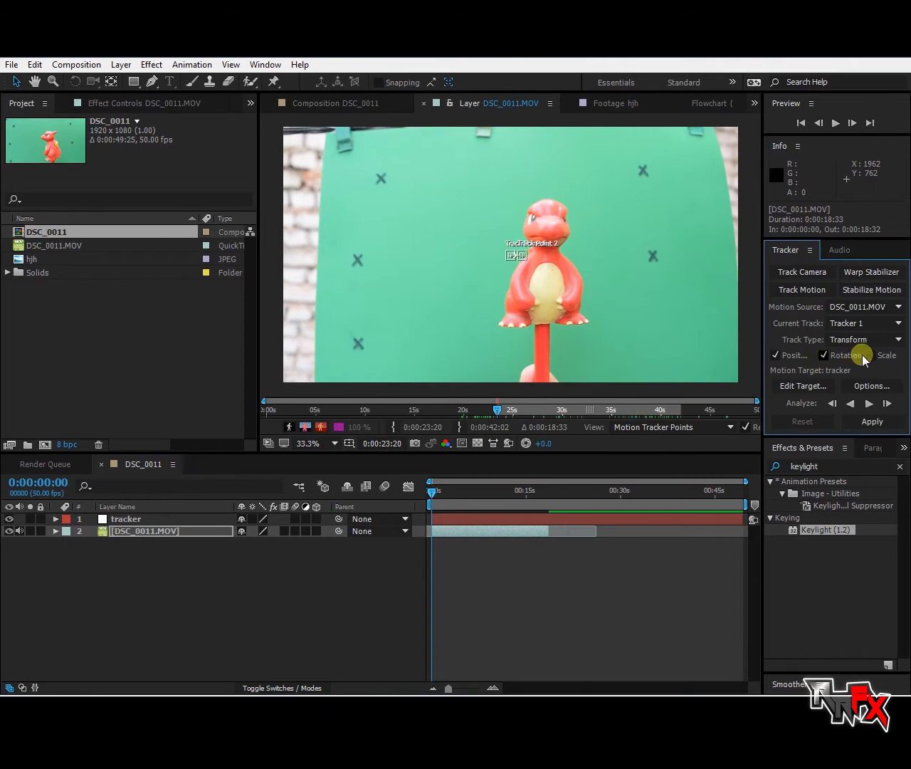
pyautogui.moveTo(511, 262); pyautogui.dragTo(509, 262)
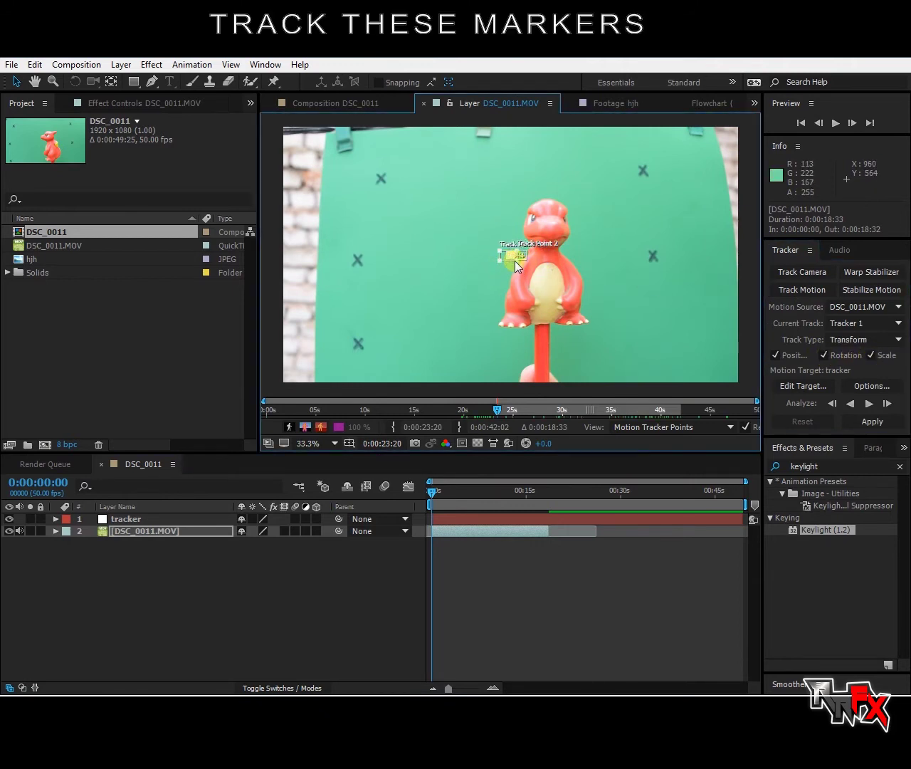
pyautogui.moveTo(518, 267); pyautogui.dragTo(358, 263)
pyautogui.moveTo(527, 259)
pyautogui.mouseDown()
pyautogui.moveTo(591, 253)
pyautogui.moveTo(658, 276)
pyautogui.moveTo(654, 262)
pyautogui.mouseUp()
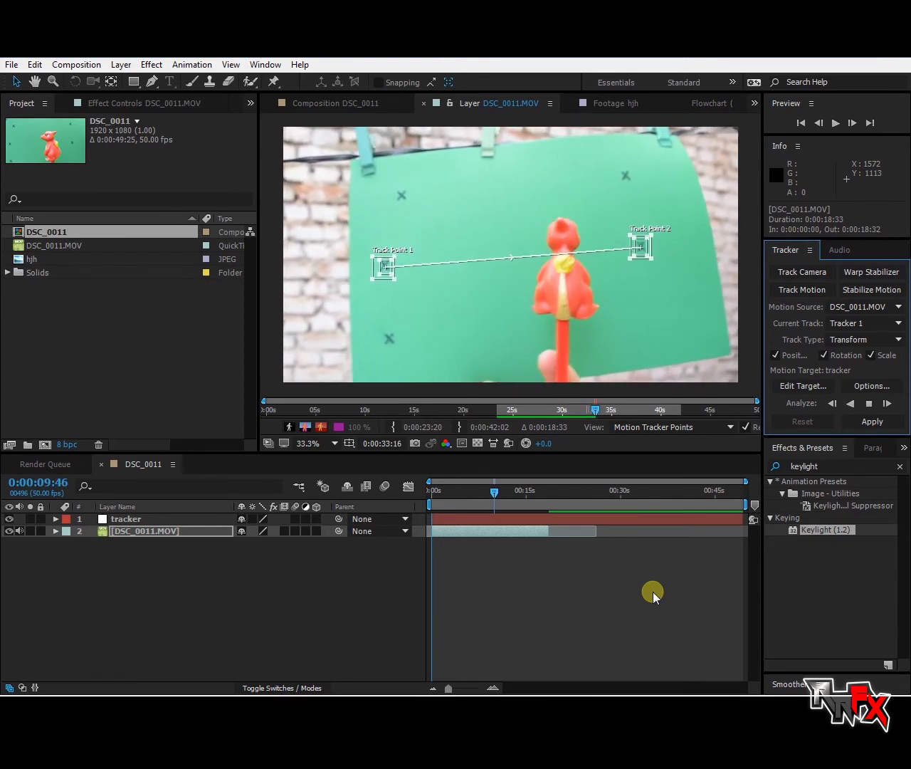
pyautogui.click(490, 491)
pyautogui.click(872, 422)
pyautogui.click(450, 390)
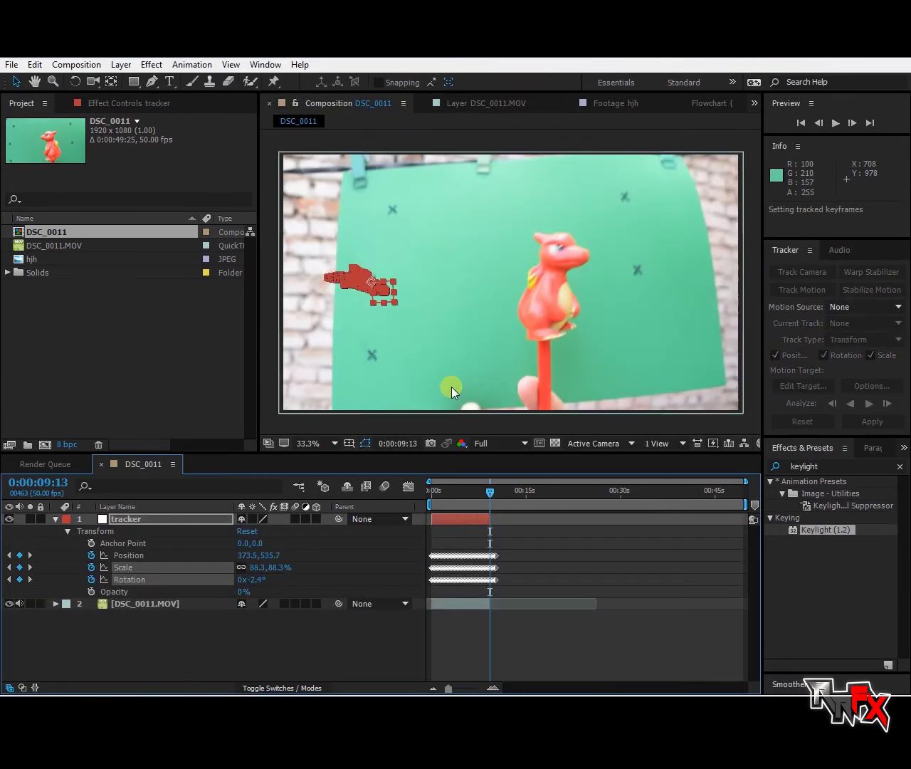
pyautogui.click(55, 518)
# Add the hjh wall image as the bottom layer, trim it at the current frame, and apply Keylight to DSC_0011.MOV
pyautogui.click(30, 260)
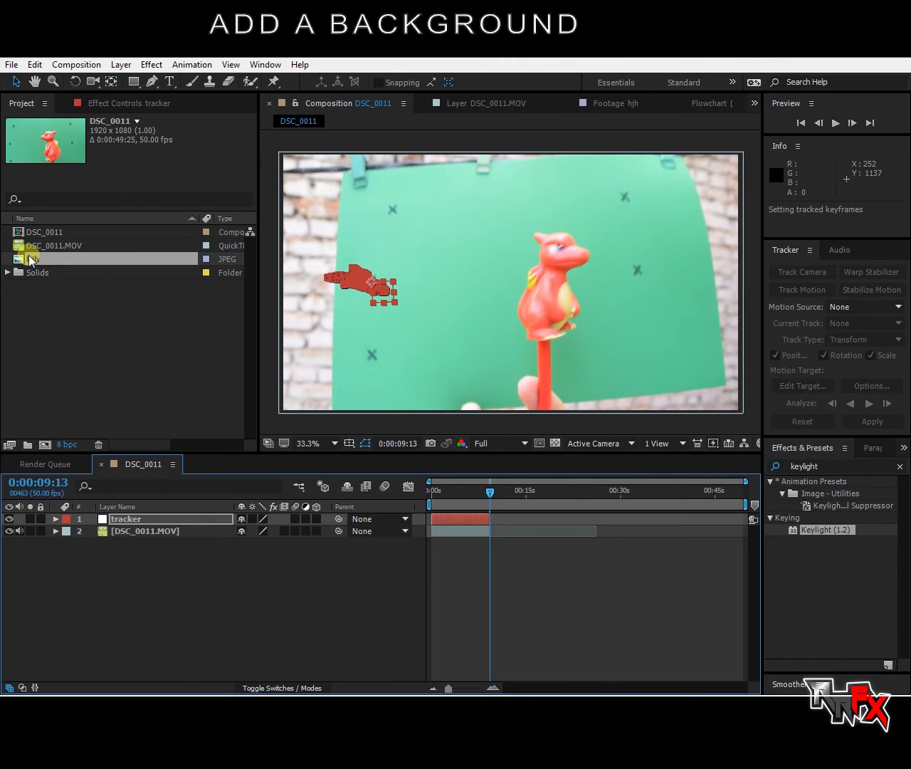
pyautogui.moveTo(30, 260); pyautogui.dragTo(112, 603)
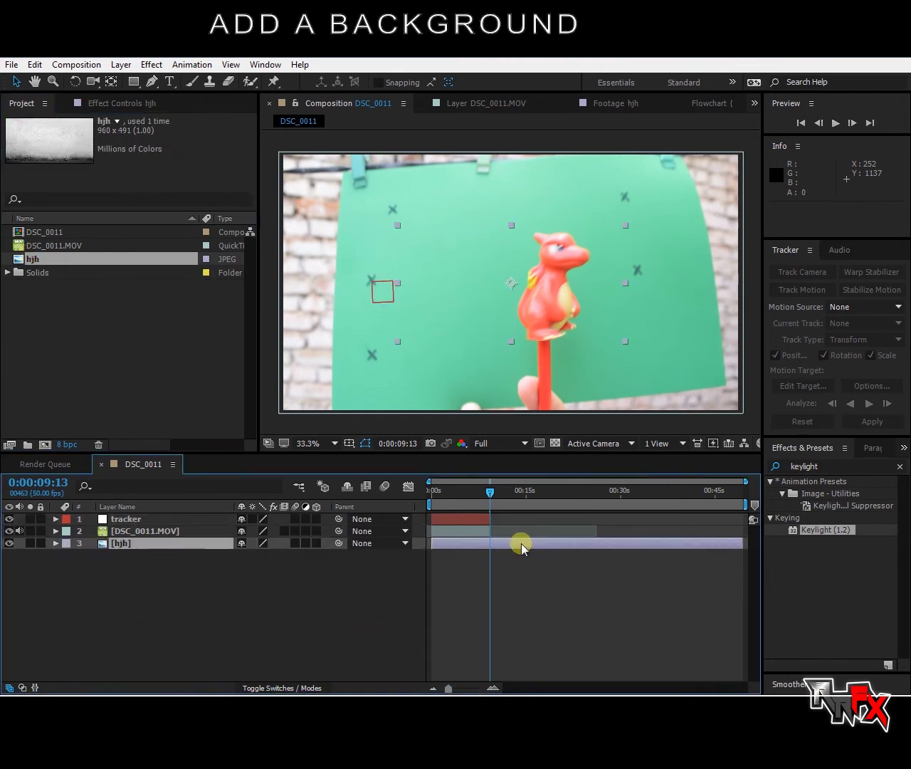
pyautogui.hotkey('alt', ']')
pyautogui.click(462, 528)
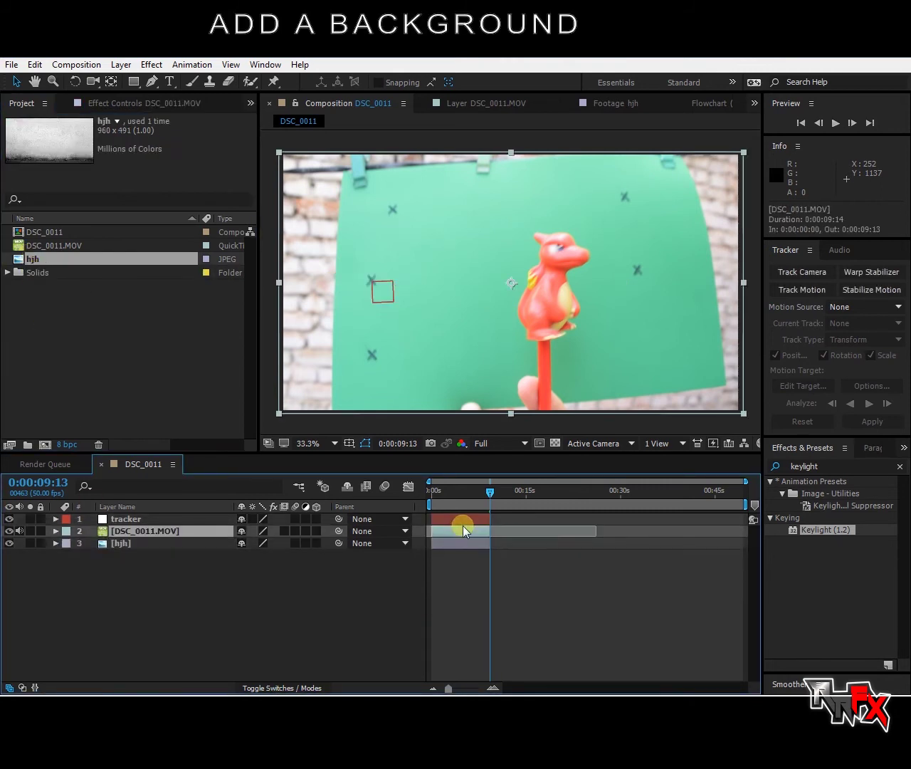
pyautogui.moveTo(807, 531); pyautogui.dragTo(163, 531)
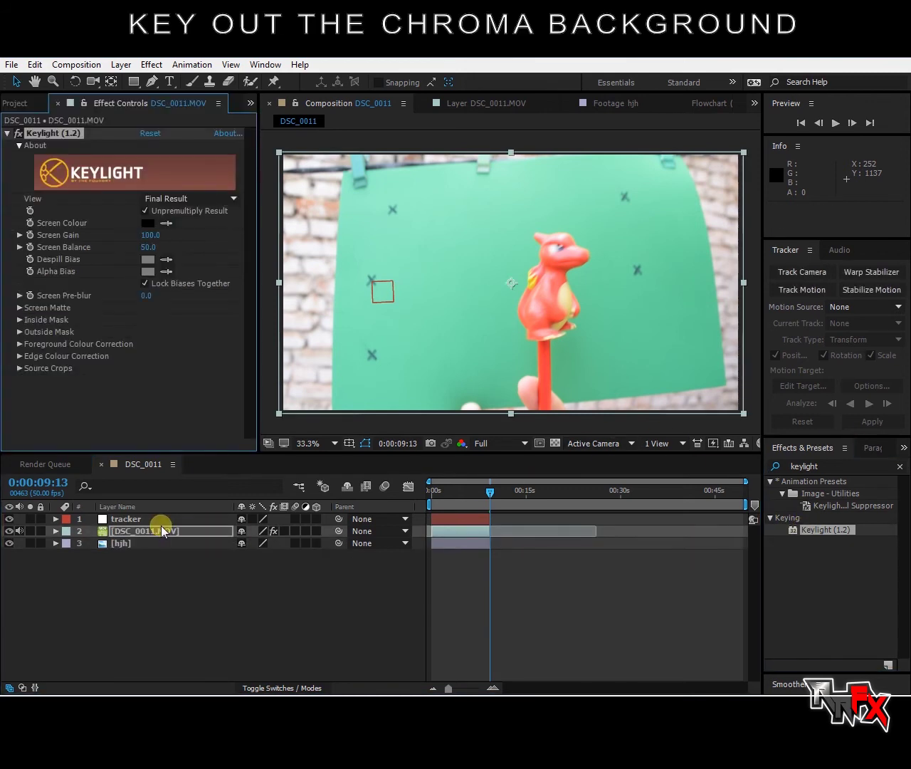
# Sample the green screen as Keylight's key colour, hide hjh, and view the Screen Matte
pyautogui.click(484, 308)
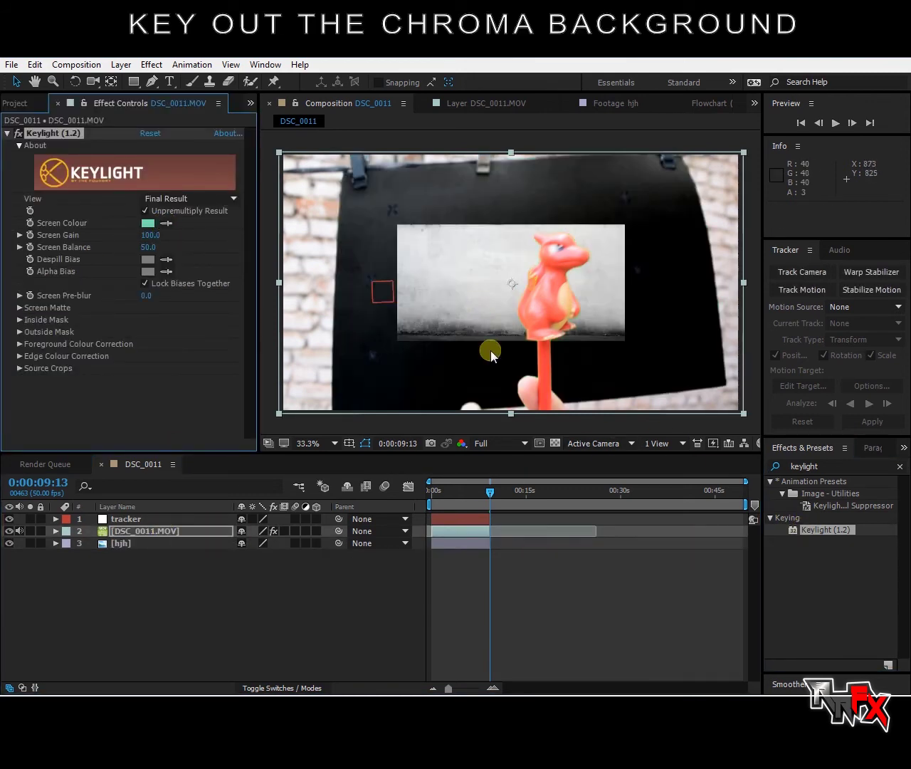
pyautogui.moveTo(491, 493); pyautogui.dragTo(474, 493)
pyautogui.click(9, 543)
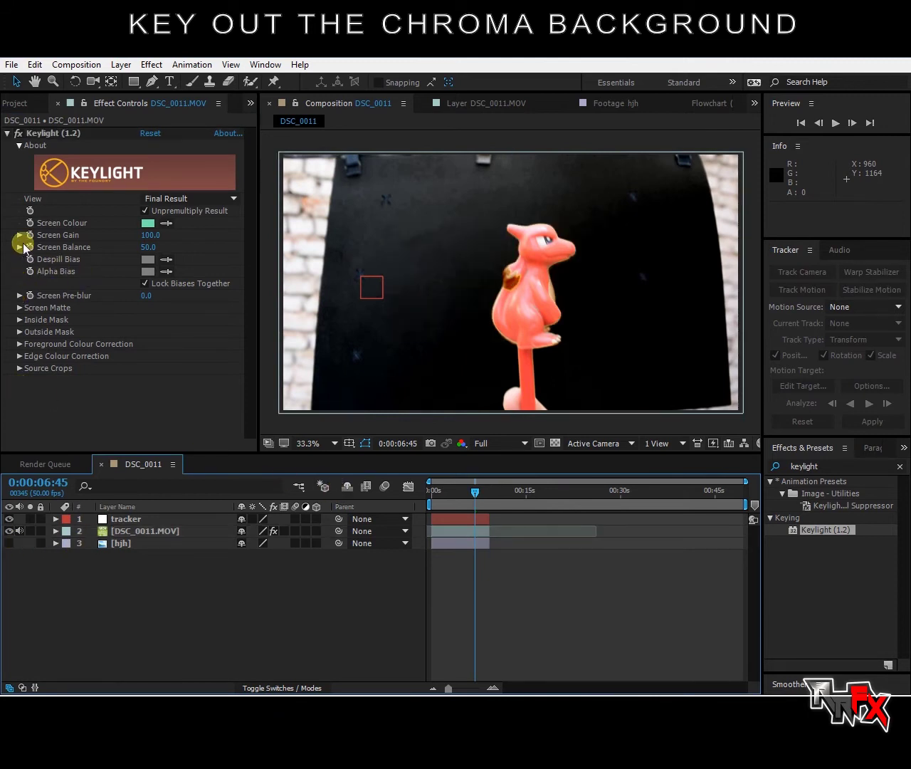
pyautogui.click(164, 198)
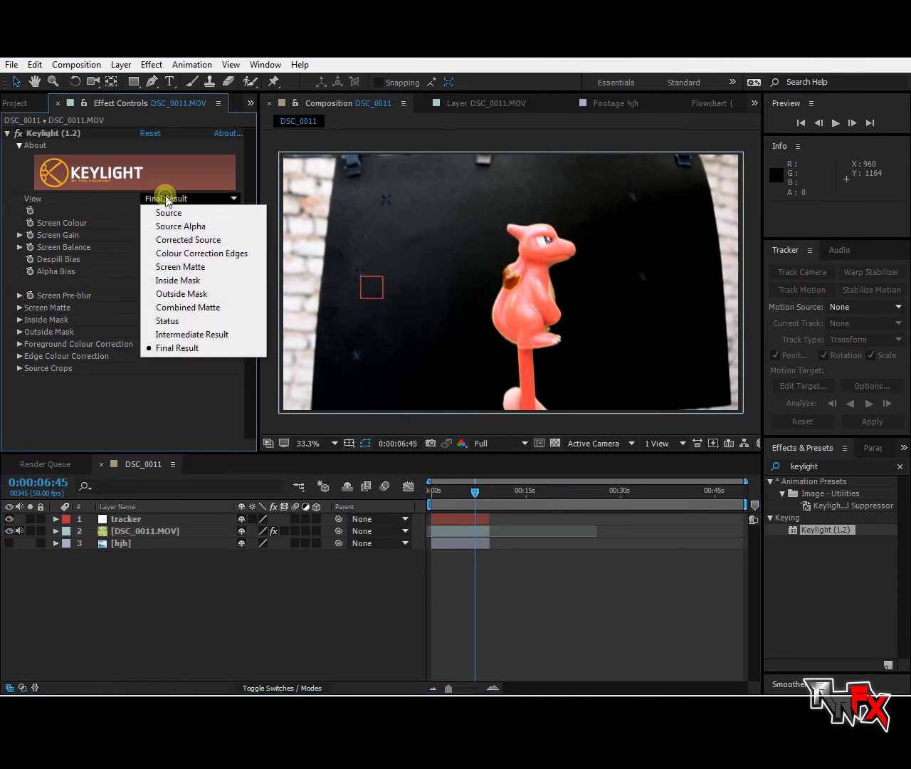
pyautogui.click(178, 268)
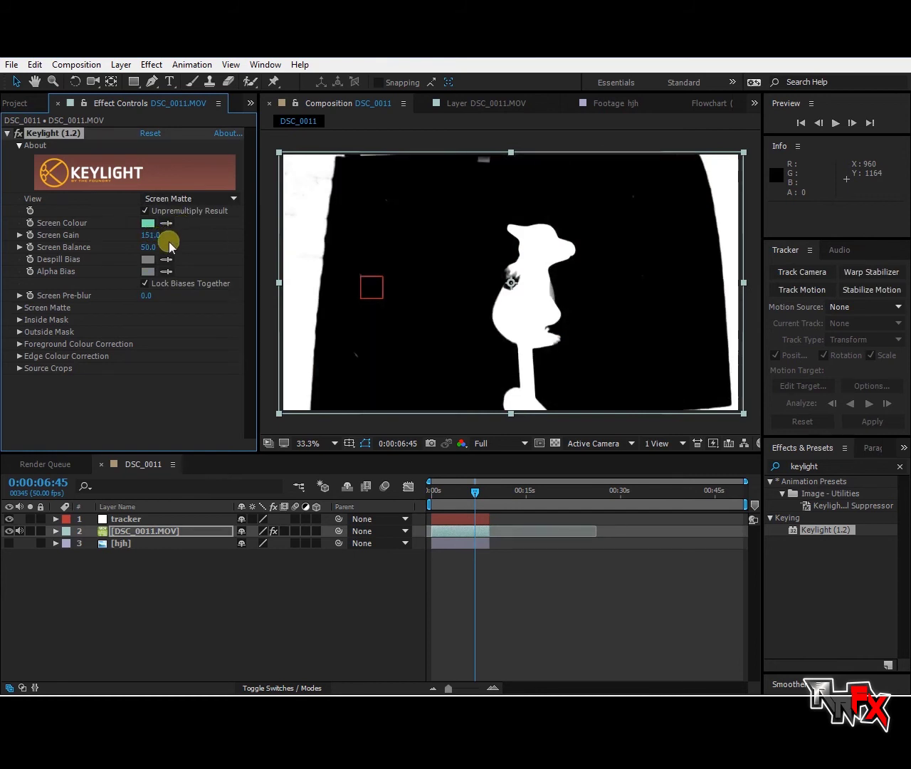
# Set the Screen Matte Clip White to 2.0
pyautogui.click(20, 308)
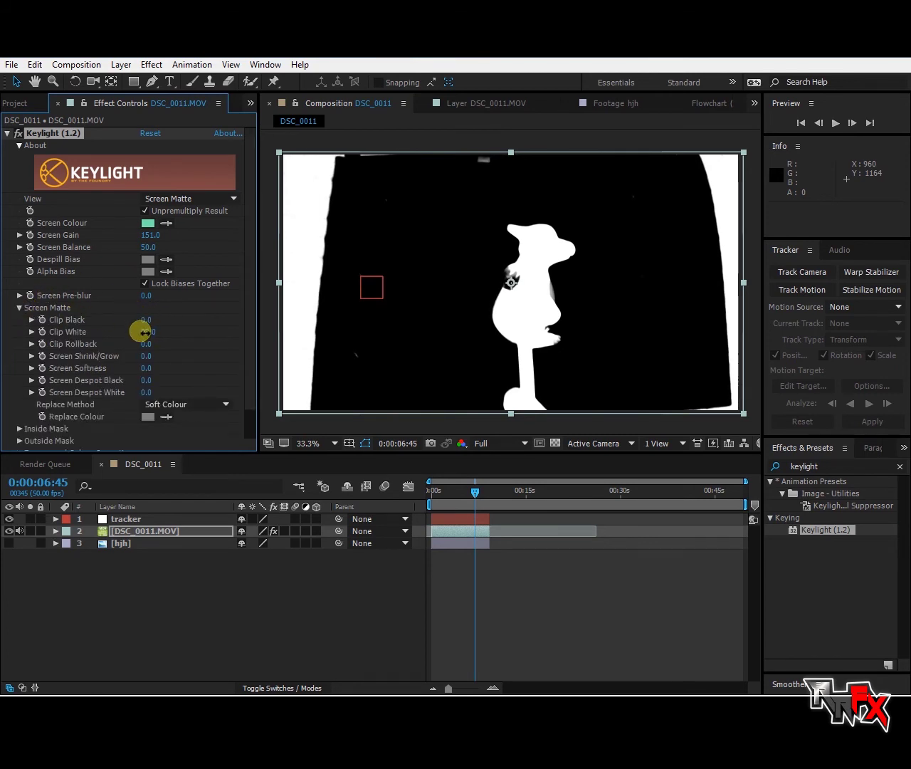
pyautogui.moveTo(129, 331); pyautogui.dragTo(73, 337)
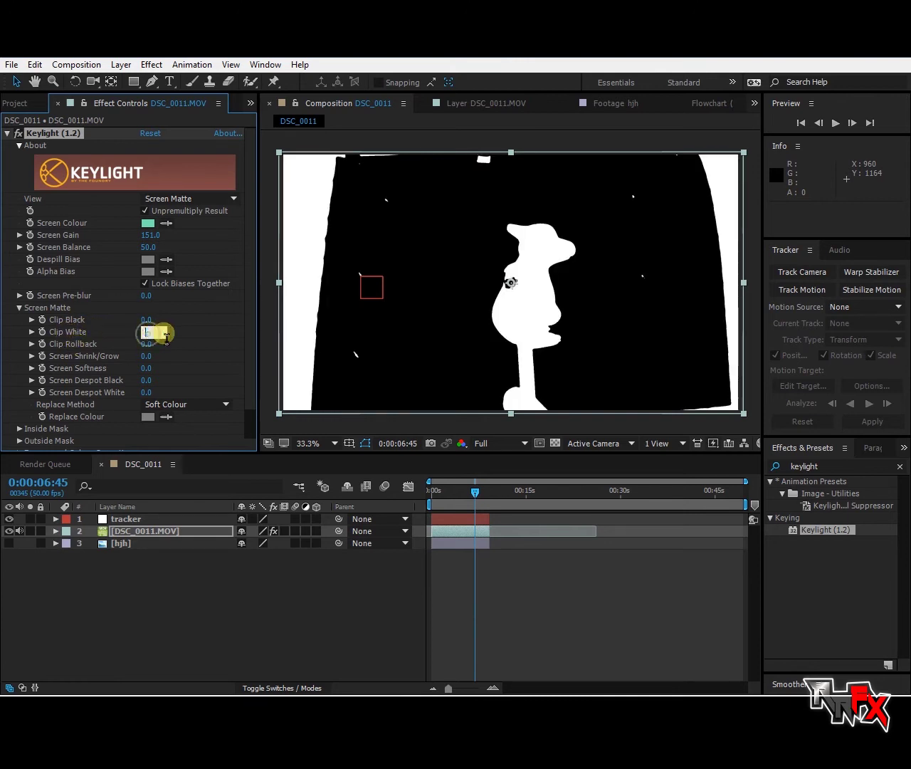
pyautogui.click(128, 580)
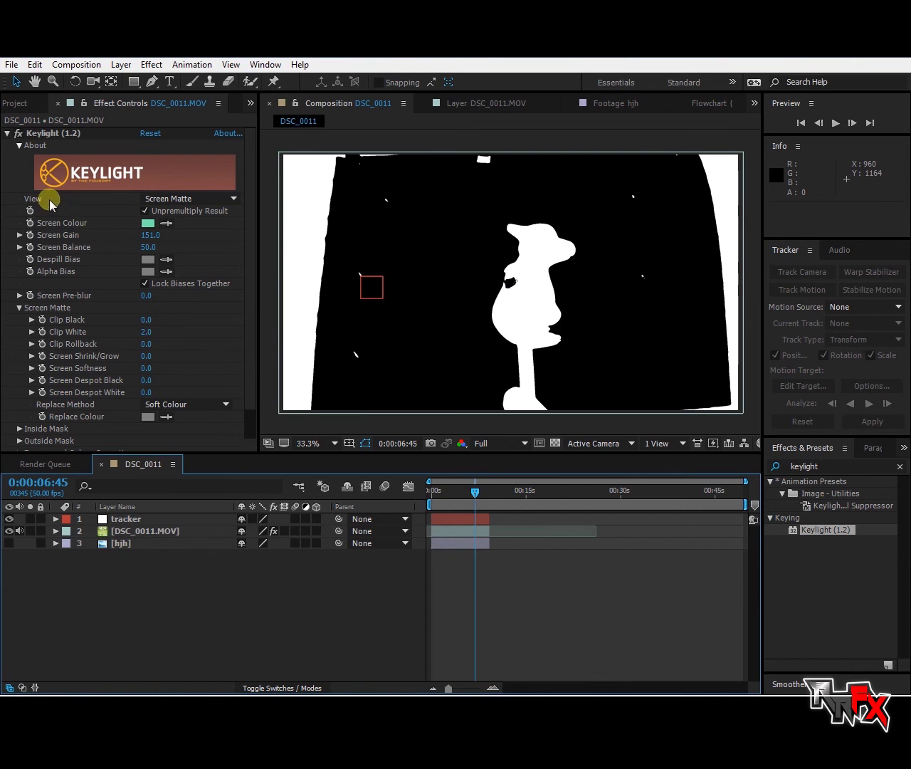
# Toggle Keylight off and on to compare, then set View to Final Result
pyautogui.click(7, 133)
pyautogui.click(16, 134)
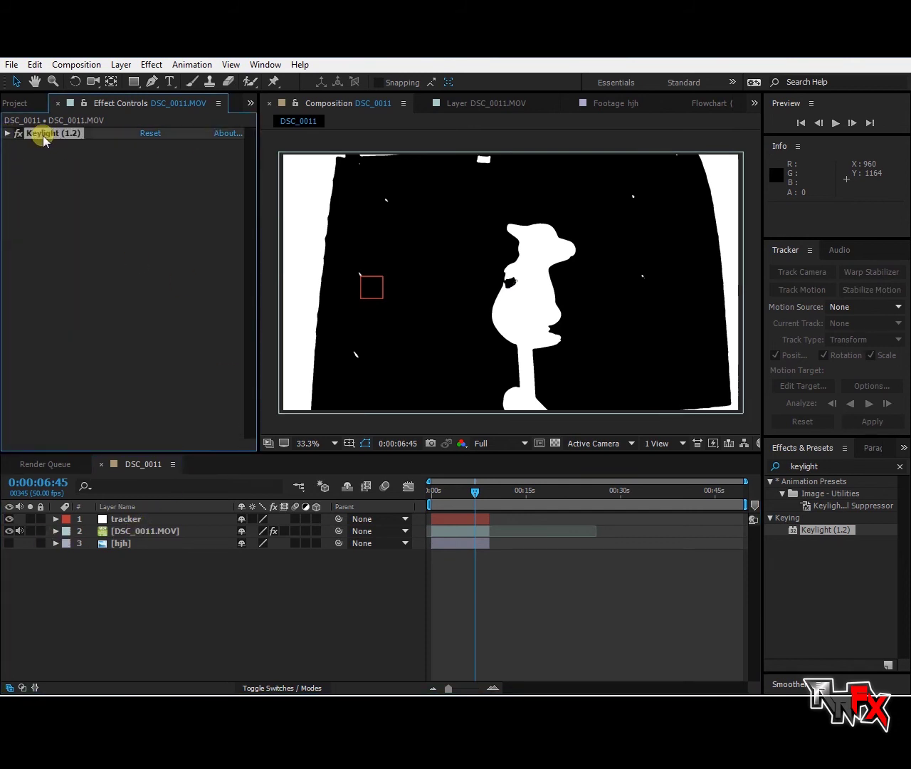
pyautogui.click(16, 134)
pyautogui.click(16, 134)
pyautogui.click(7, 134)
pyautogui.click(189, 199)
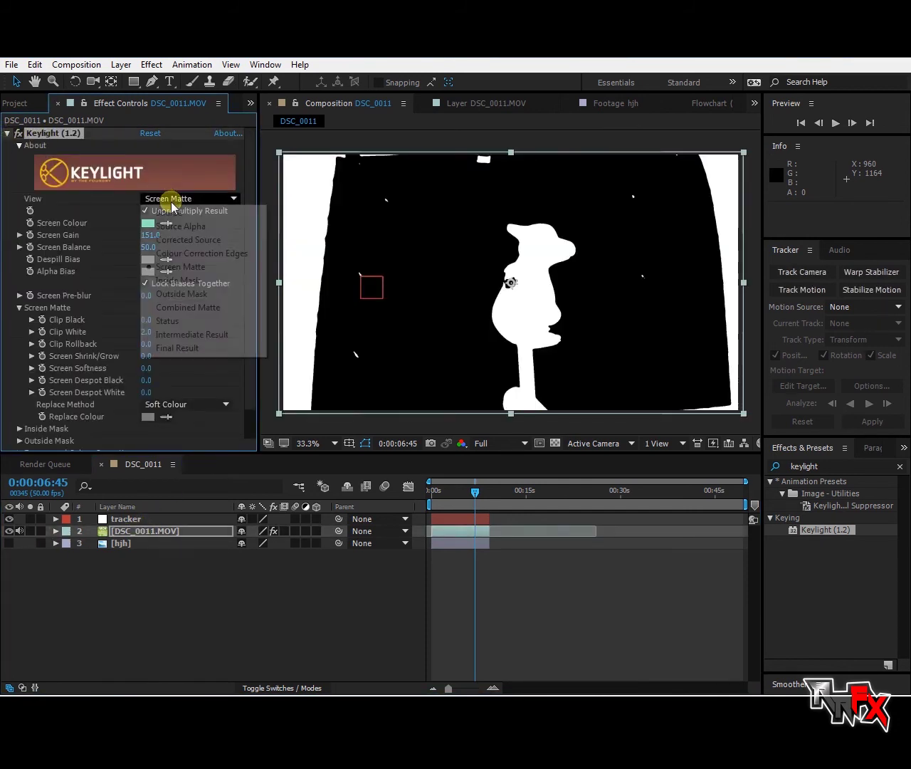
pyautogui.click(179, 348)
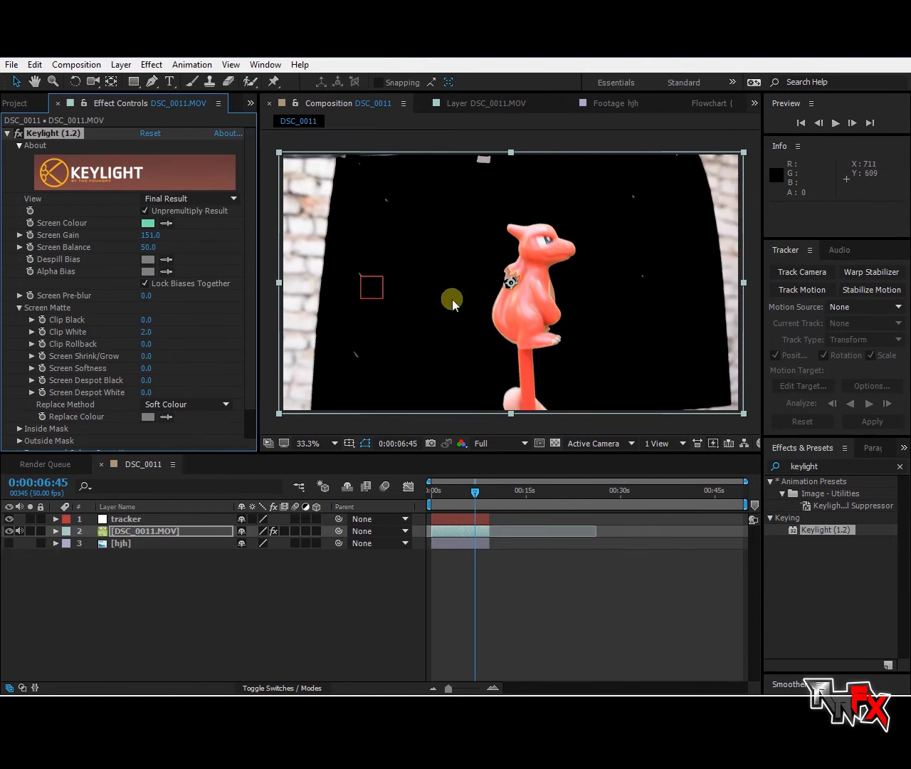
# Draw a closed Pen-tool mask around the toy on DSC_0011.MOV
pyautogui.click(153, 81)
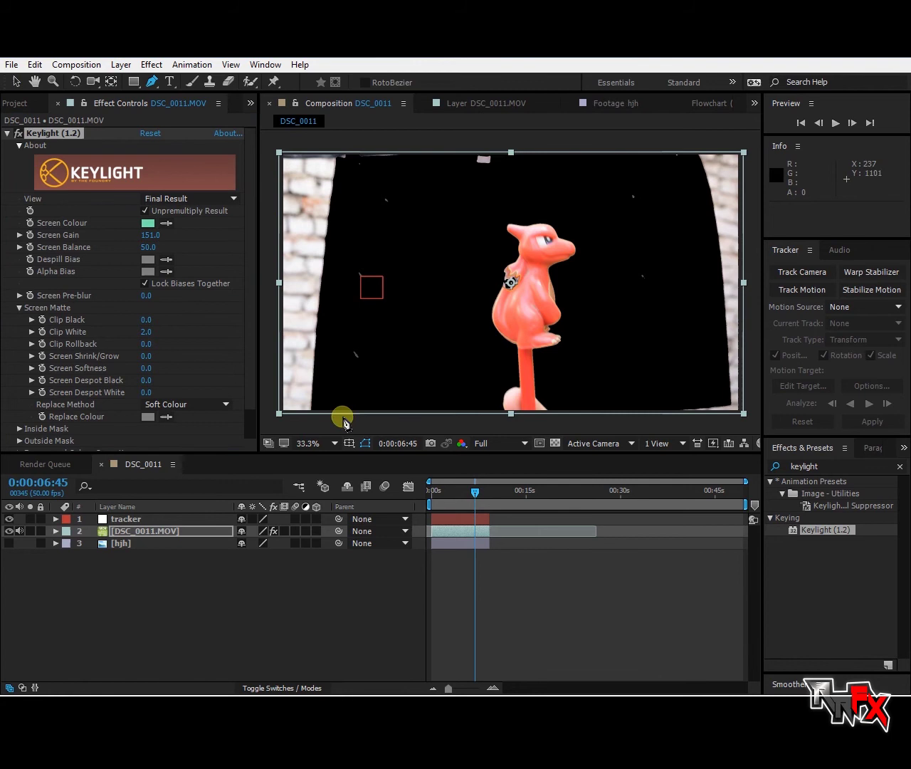
pyautogui.click(474, 410)
pyautogui.moveTo(453, 319); pyautogui.dragTo(453, 294)
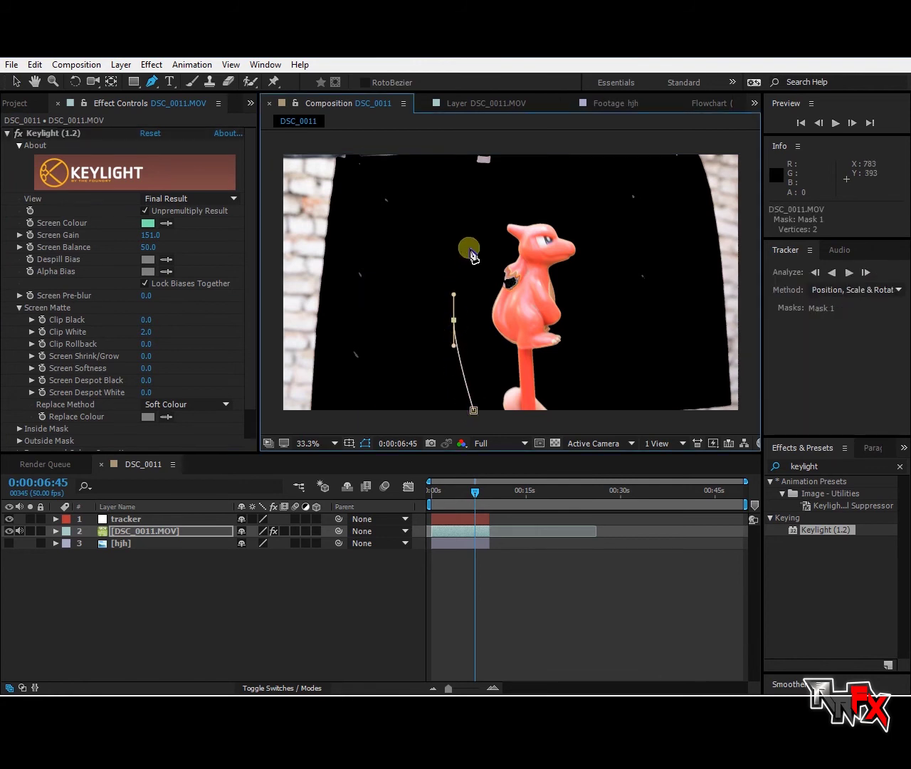
pyautogui.click(576, 400)
pyautogui.click(561, 417)
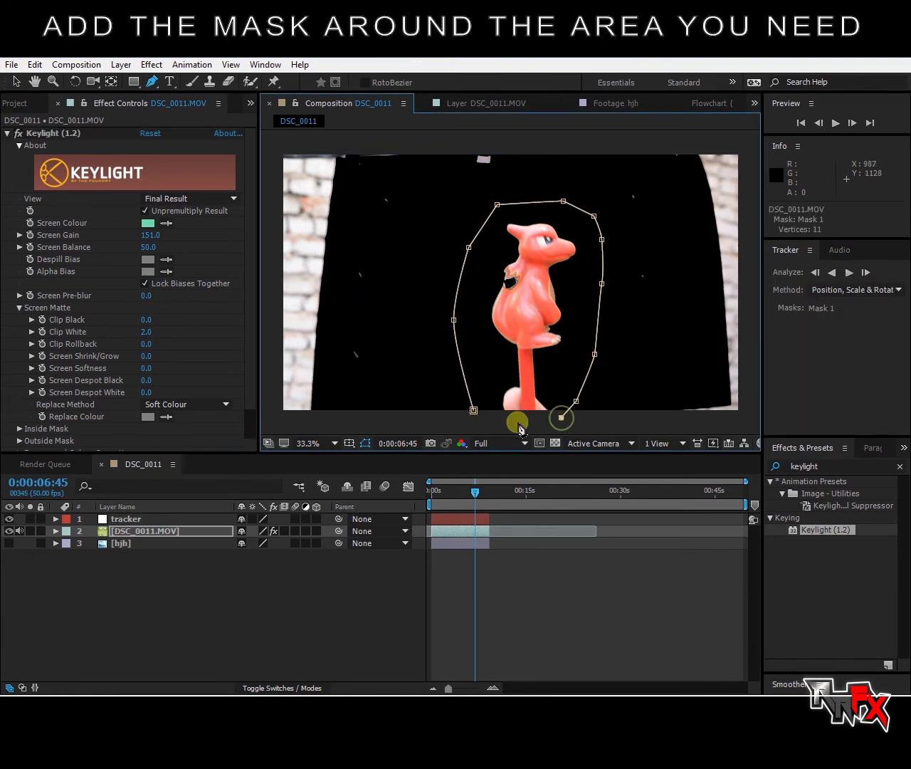
pyautogui.click(474, 411)
# Reveal the layer's Mask 1 properties and return to the first frame
pyautogui.click(56, 531)
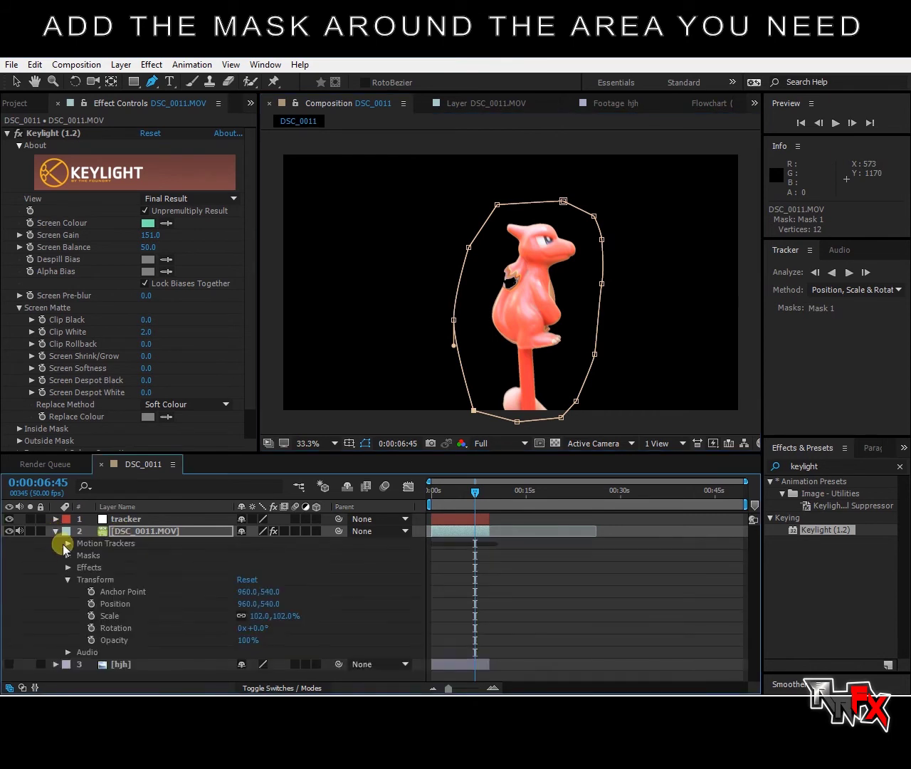
pyautogui.click(68, 555)
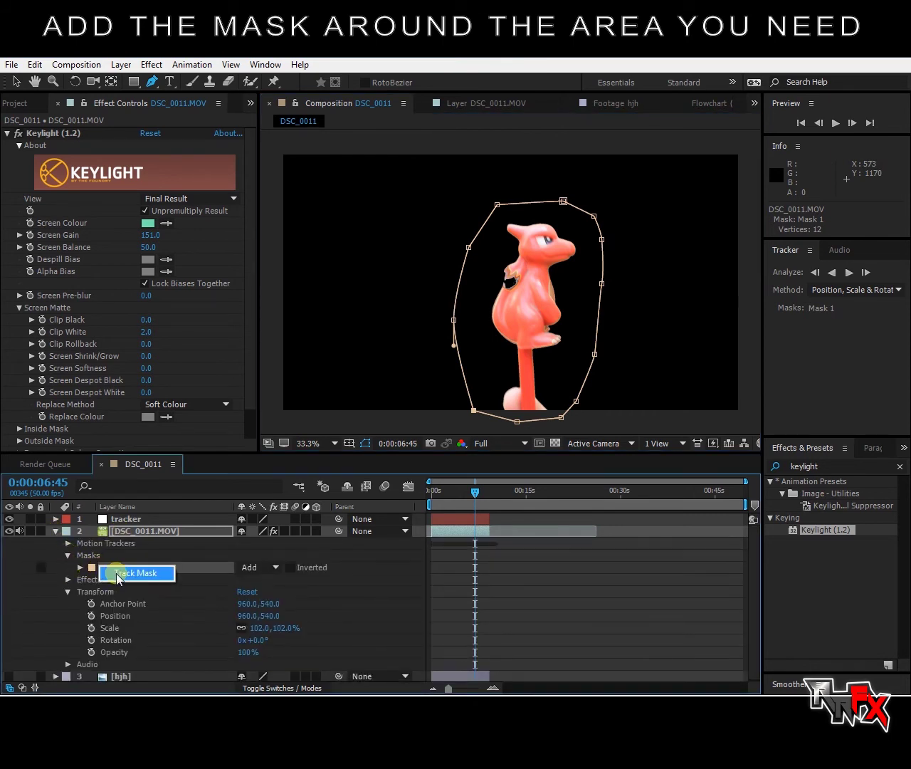
pyautogui.click(144, 575)
pyautogui.press('Home')
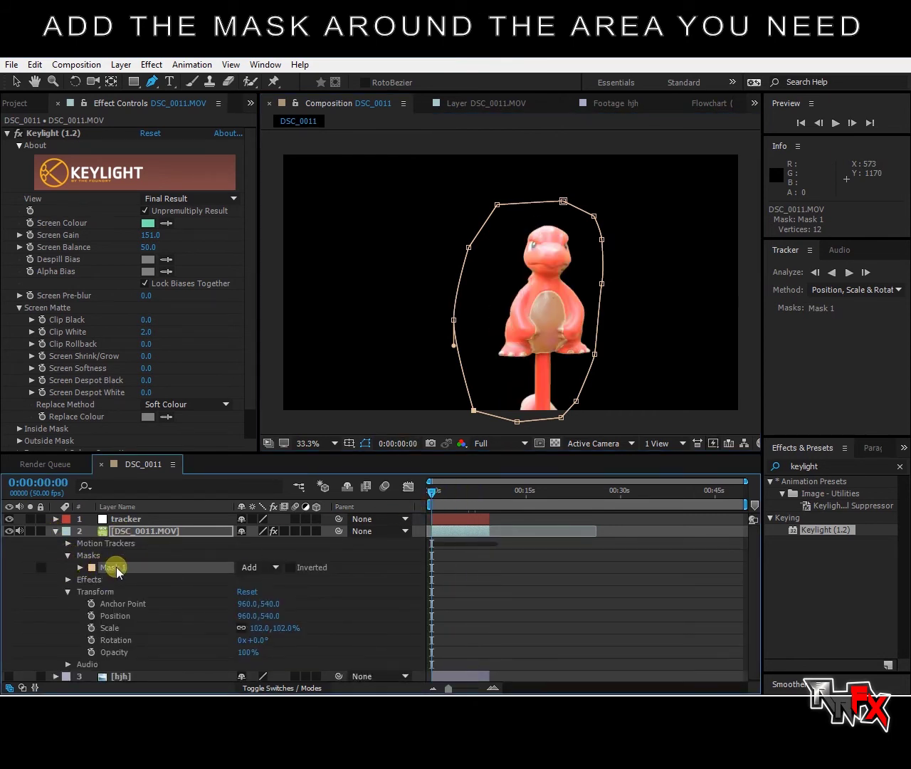
# Set Mask 1 to Track Mask and track it forward, pulling vertices out around the toy
pyautogui.rightClick(115, 572)
pyautogui.click(152, 577)
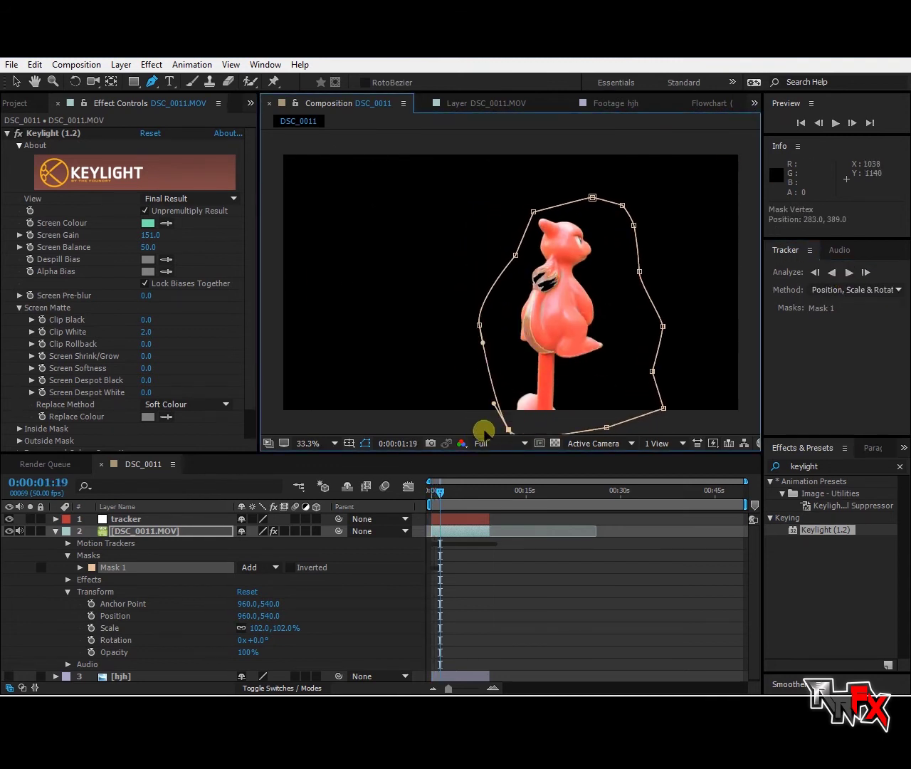
pyautogui.click(850, 272)
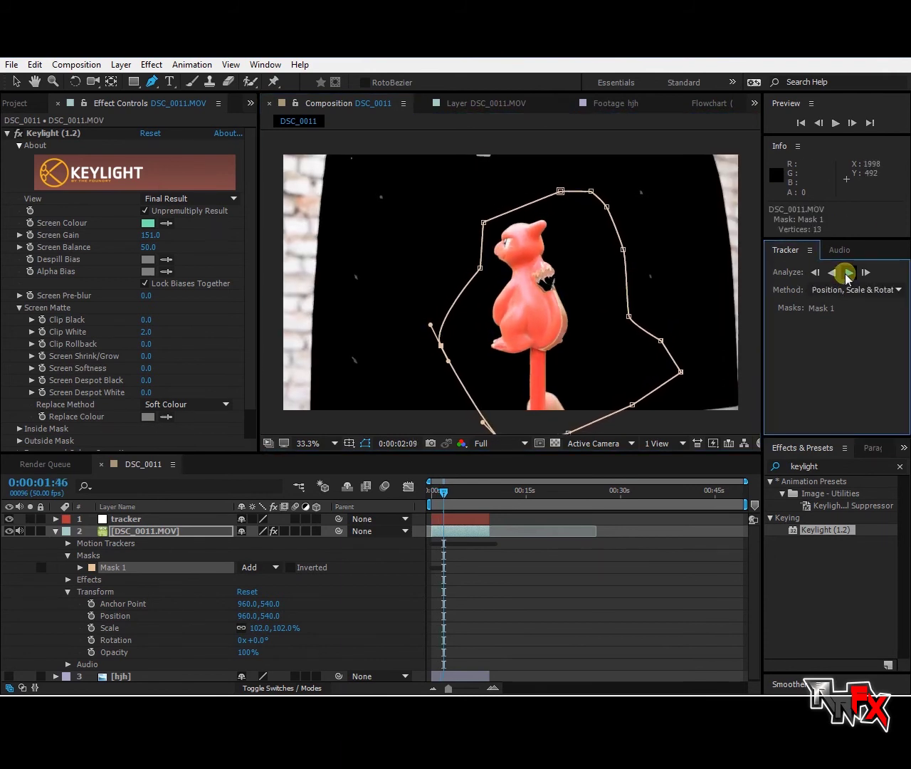
pyautogui.click(460, 253)
pyautogui.moveTo(460, 252); pyautogui.dragTo(646, 375)
pyautogui.click(849, 272)
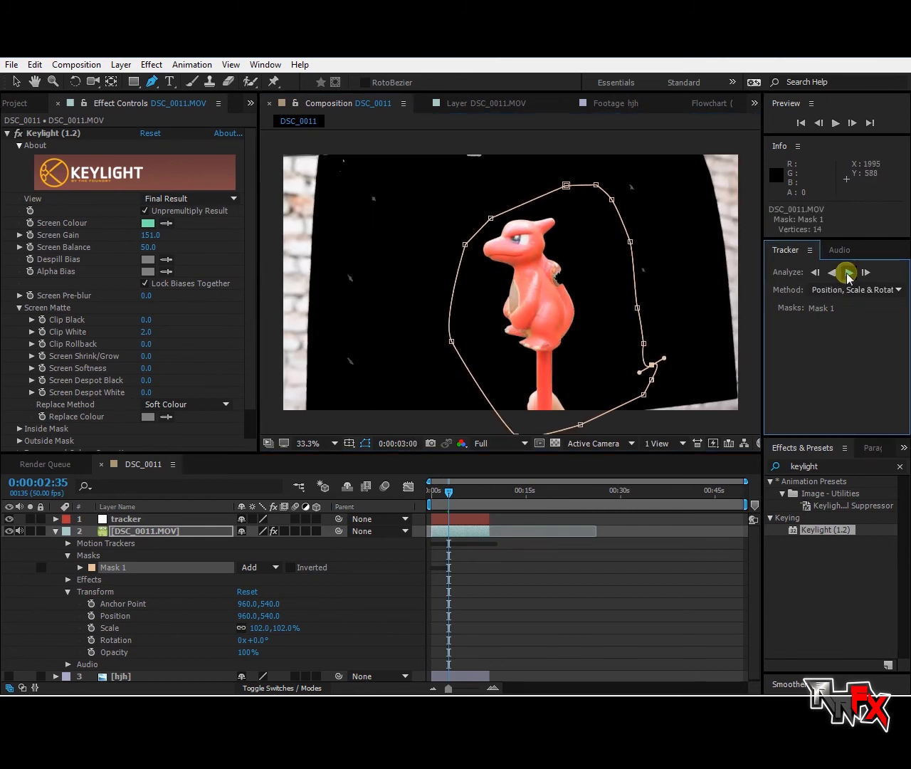
pyautogui.click(635, 318)
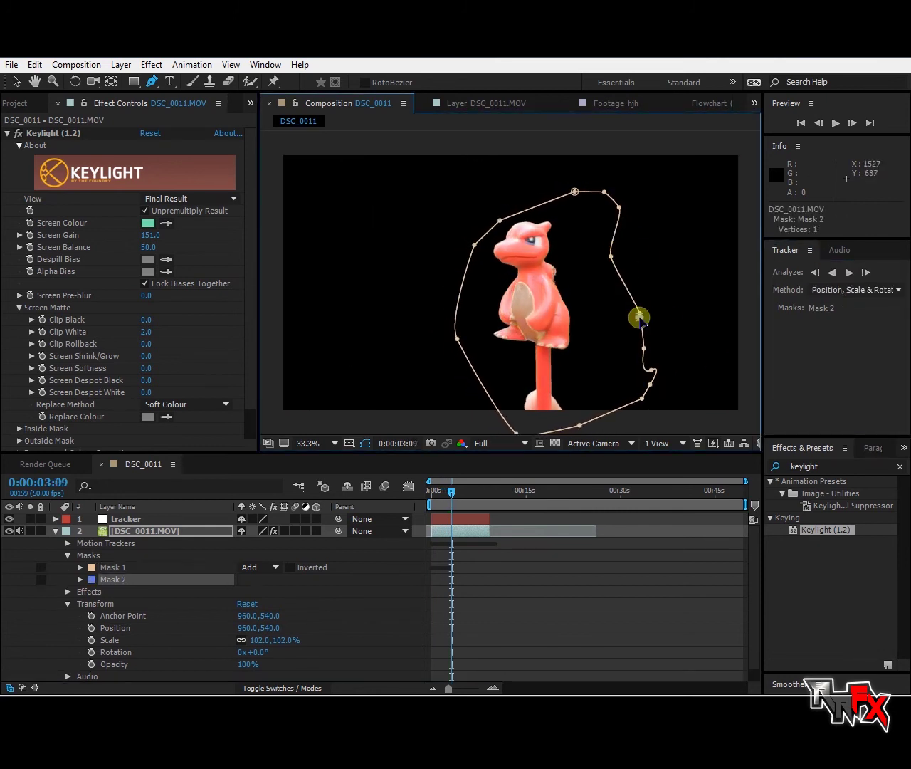
pyautogui.click(849, 272)
pyautogui.click(676, 214)
pyautogui.moveTo(517, 218); pyautogui.dragTo(481, 208)
# Continue tracking Mask 1 forward to 0:00:04:00, reshaping its right side around the toy
pyautogui.click(849, 272)
pyautogui.click(665, 376)
pyautogui.click(660, 356)
pyautogui.moveTo(595, 260); pyautogui.dragTo(604, 265)
pyautogui.click(849, 272)
pyautogui.click(669, 415)
pyautogui.click(847, 272)
pyautogui.click(483, 411)
pyautogui.click(849, 272)
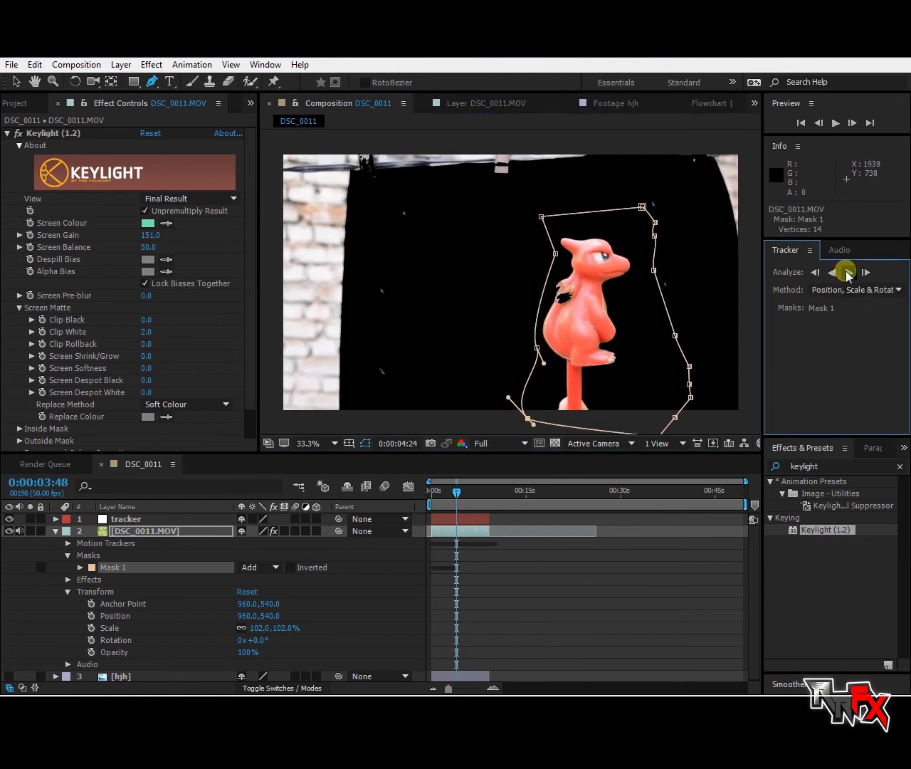
# Finish tracking Mask 1 in short bursts to 0:00:06:00, then select hjh at 0:00:04:15
pyautogui.click(523, 299)
pyautogui.click(849, 271)
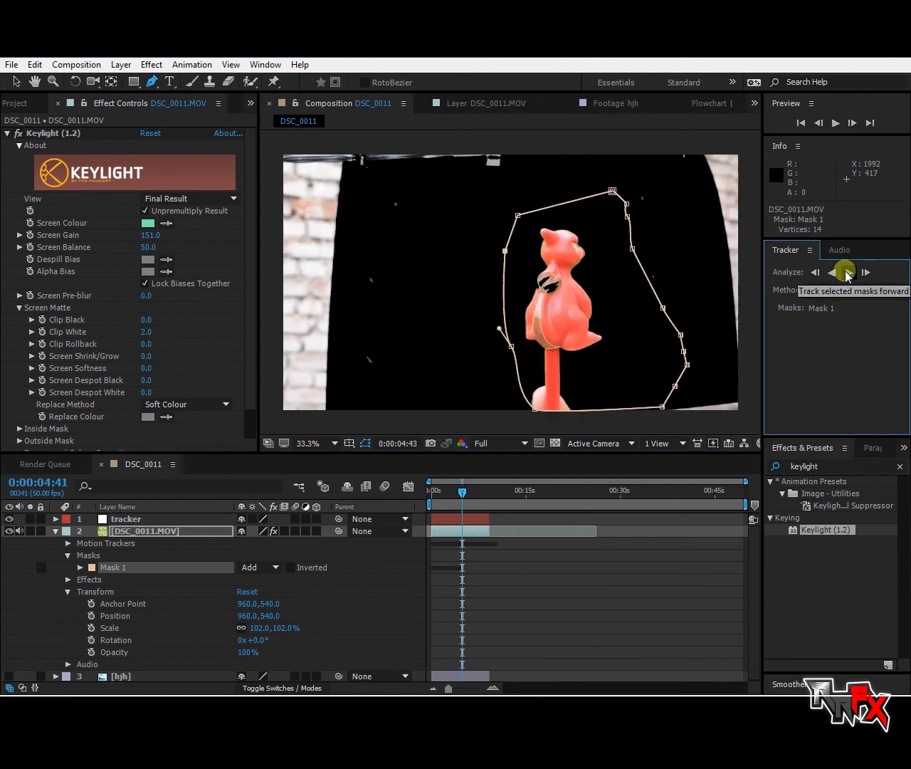
pyautogui.click(646, 400)
pyautogui.click(849, 272)
pyautogui.click(483, 252)
pyautogui.click(849, 272)
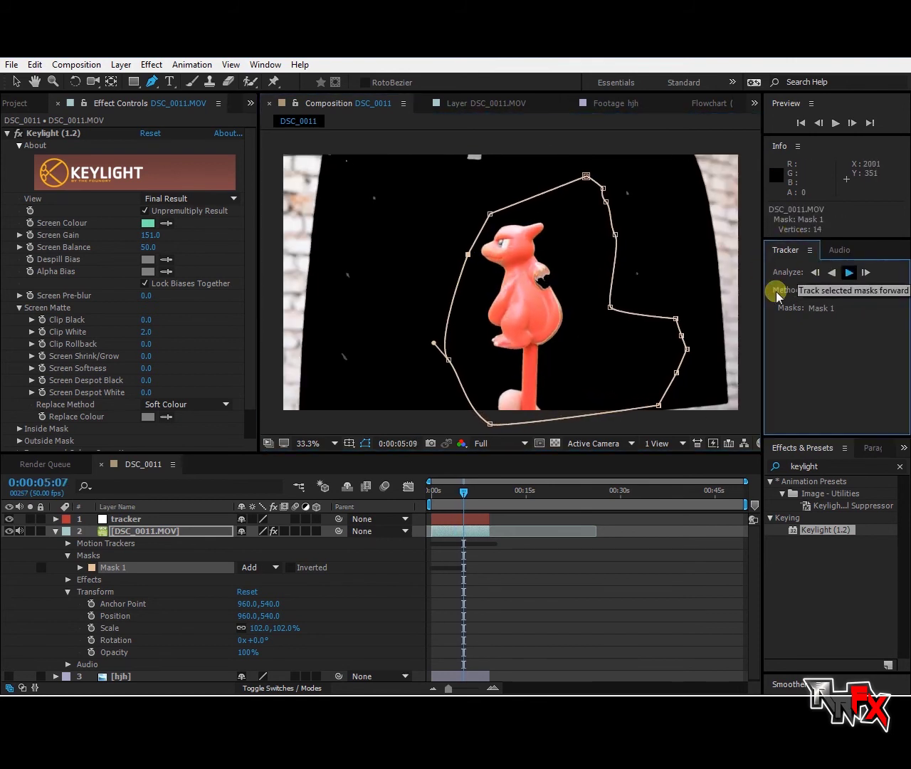
pyautogui.click(440, 251)
pyautogui.click(849, 272)
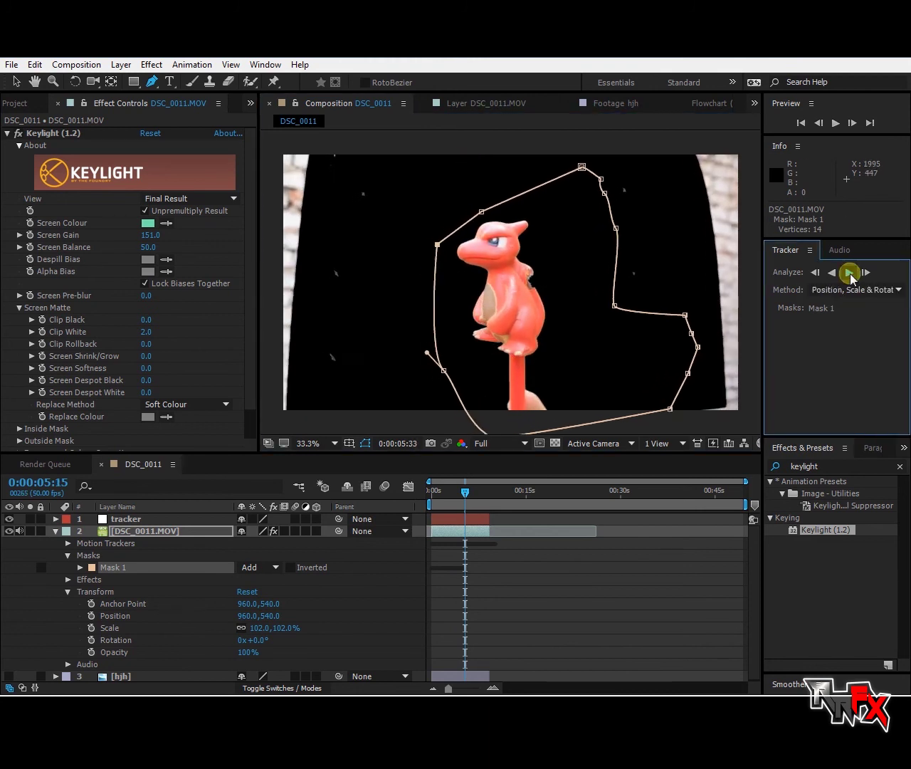
pyautogui.click(481, 513)
pyautogui.click(475, 672)
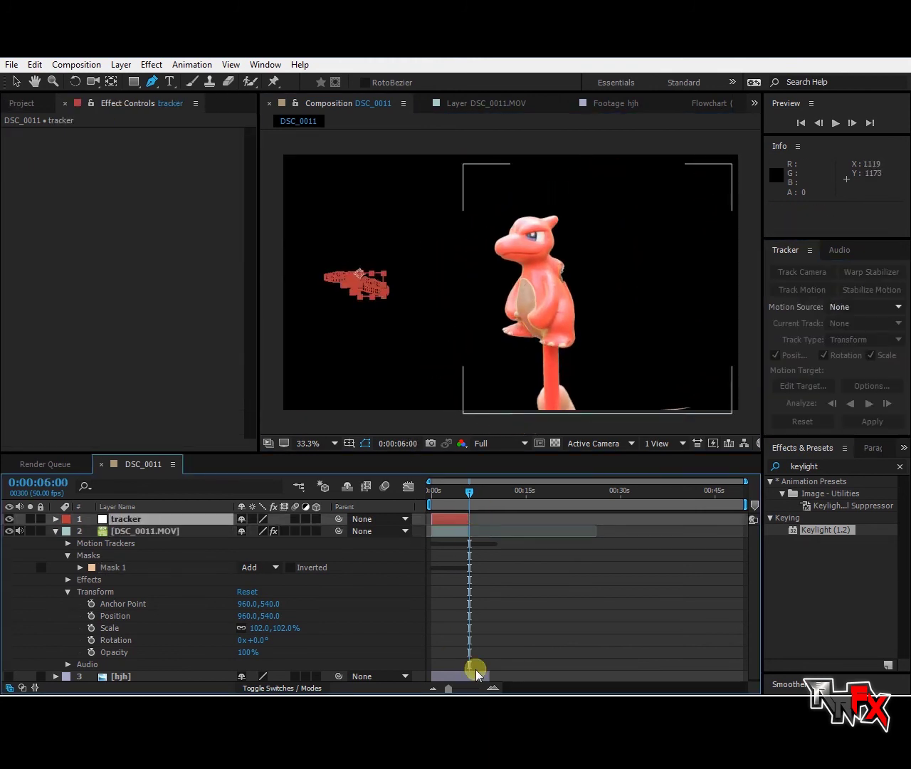
pyautogui.click(457, 488)
# Scale up the hjh wall, enable its 3D switch, parent it to tracker, and preview from the start
pyautogui.moveTo(623, 341)
pyautogui.mouseDown()
pyautogui.moveTo(717, 391)
pyautogui.moveTo(756, 440)
pyautogui.moveTo(767, 433)
pyautogui.mouseUp()
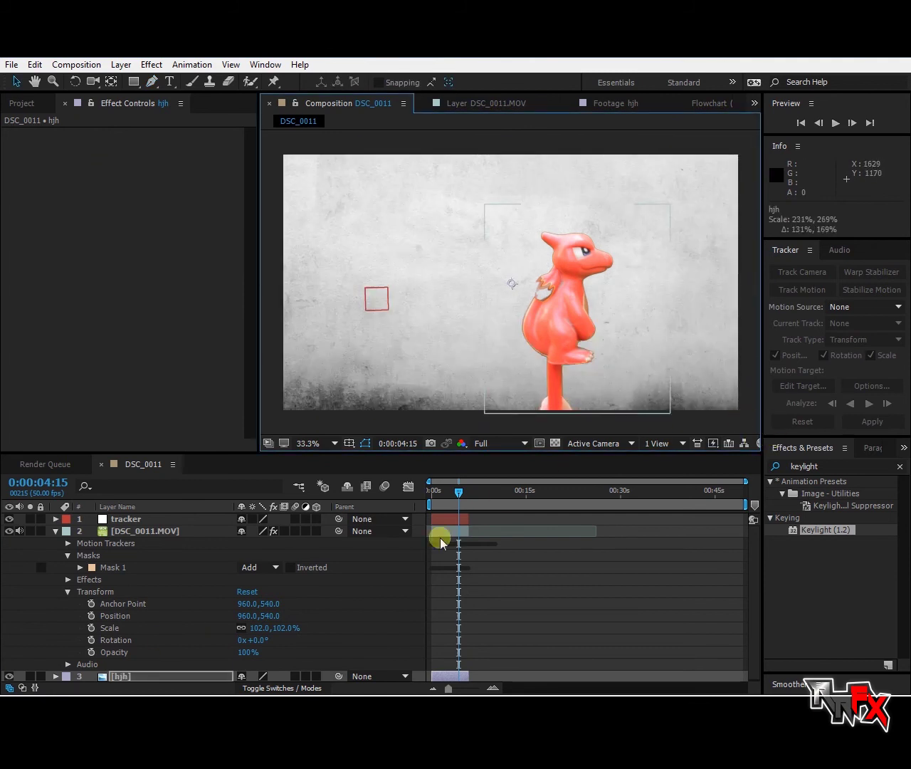
pyautogui.click(316, 676)
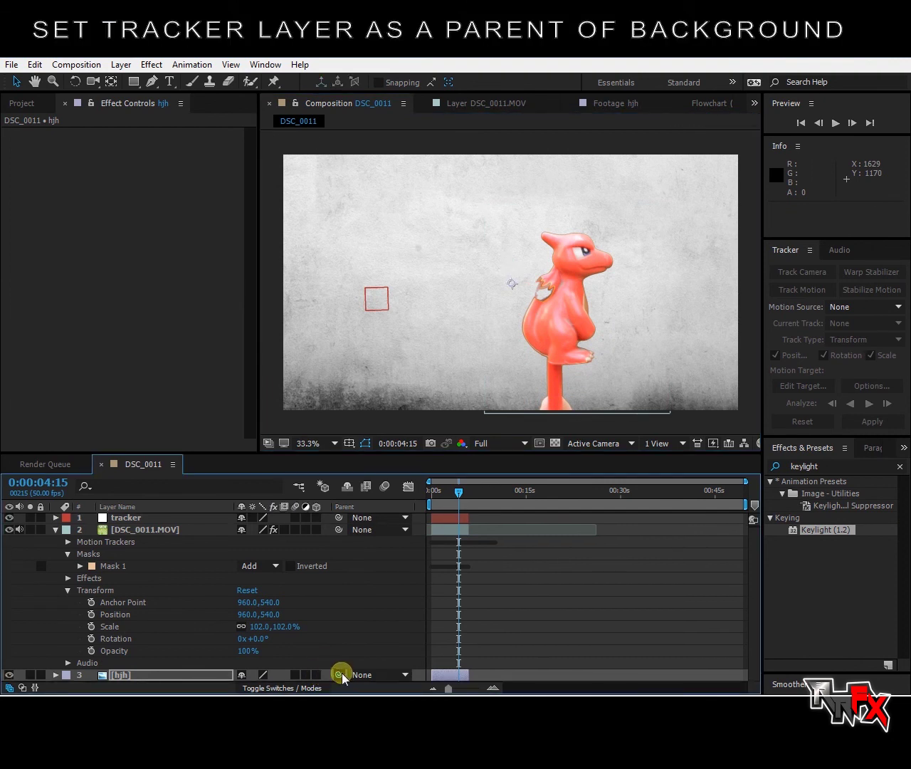
pyautogui.moveTo(339, 675); pyautogui.dragTo(170, 520)
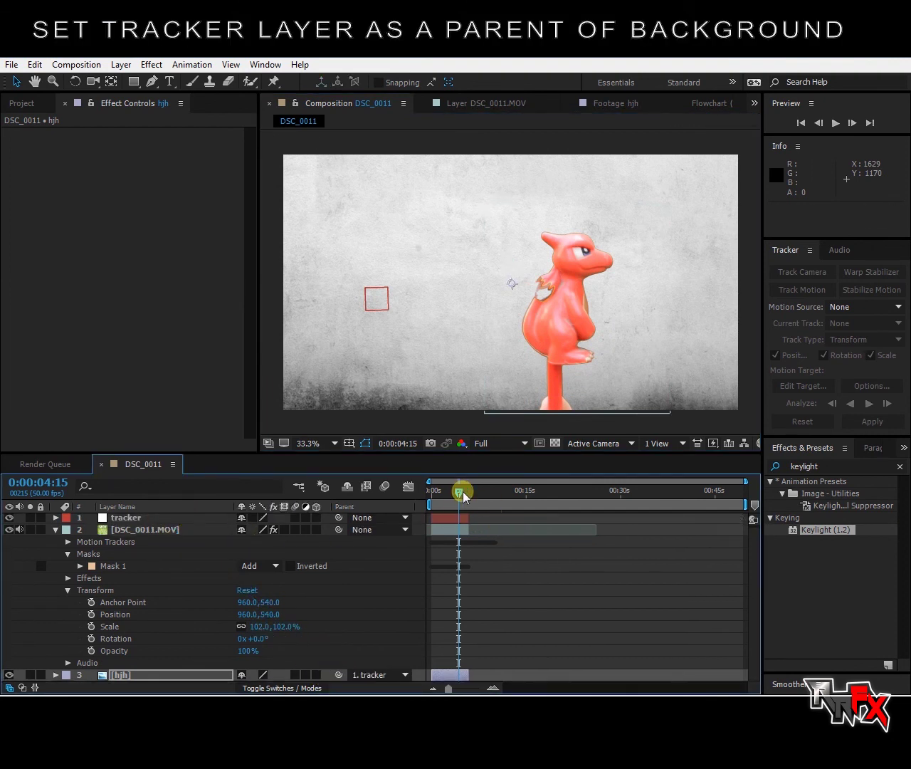
pyautogui.moveTo(462, 497); pyautogui.dragTo(431, 491)
pyautogui.press('space')
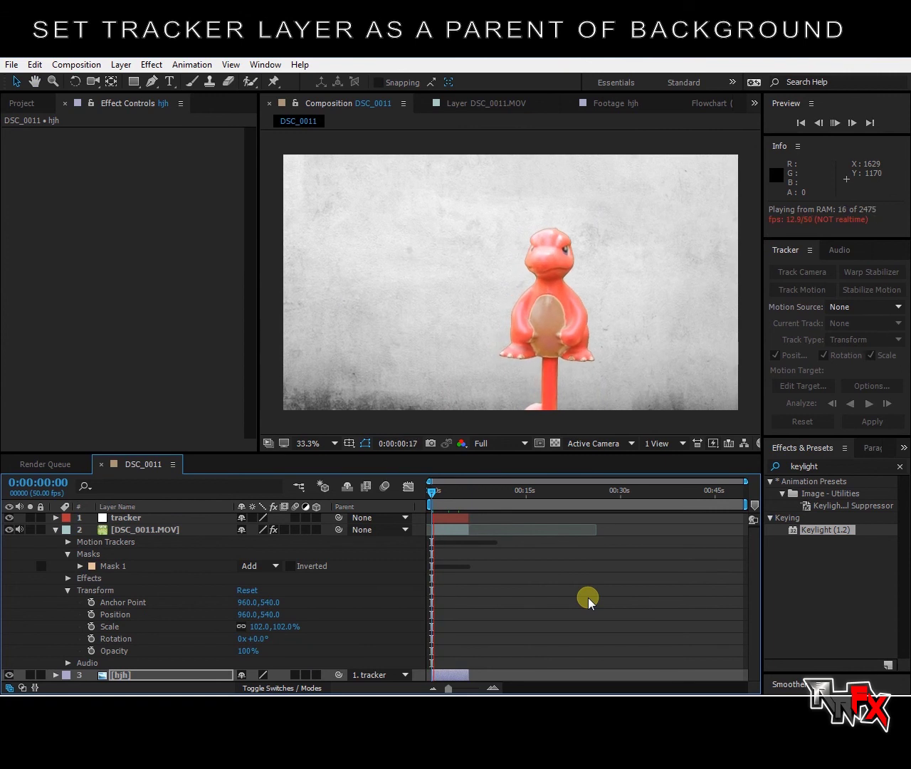